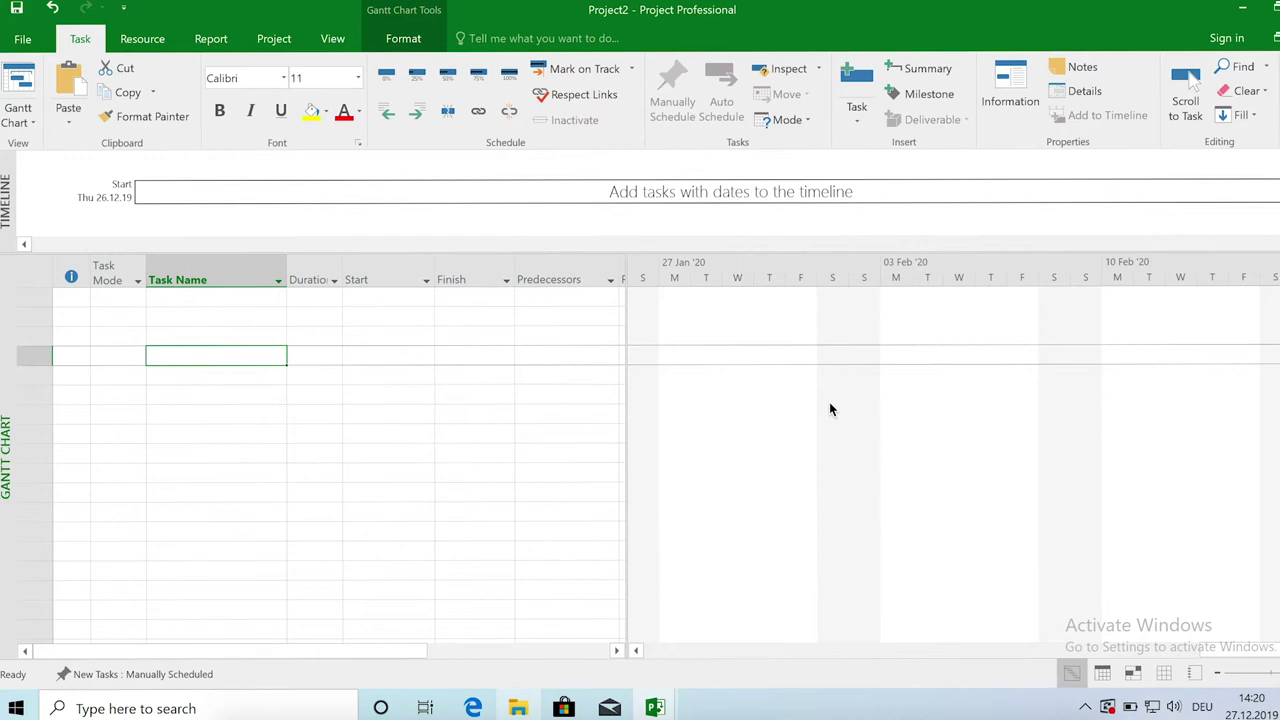
# - Add the task 'Paint walls and interior' with a duration of 3d
pyautogui.click(188, 334)
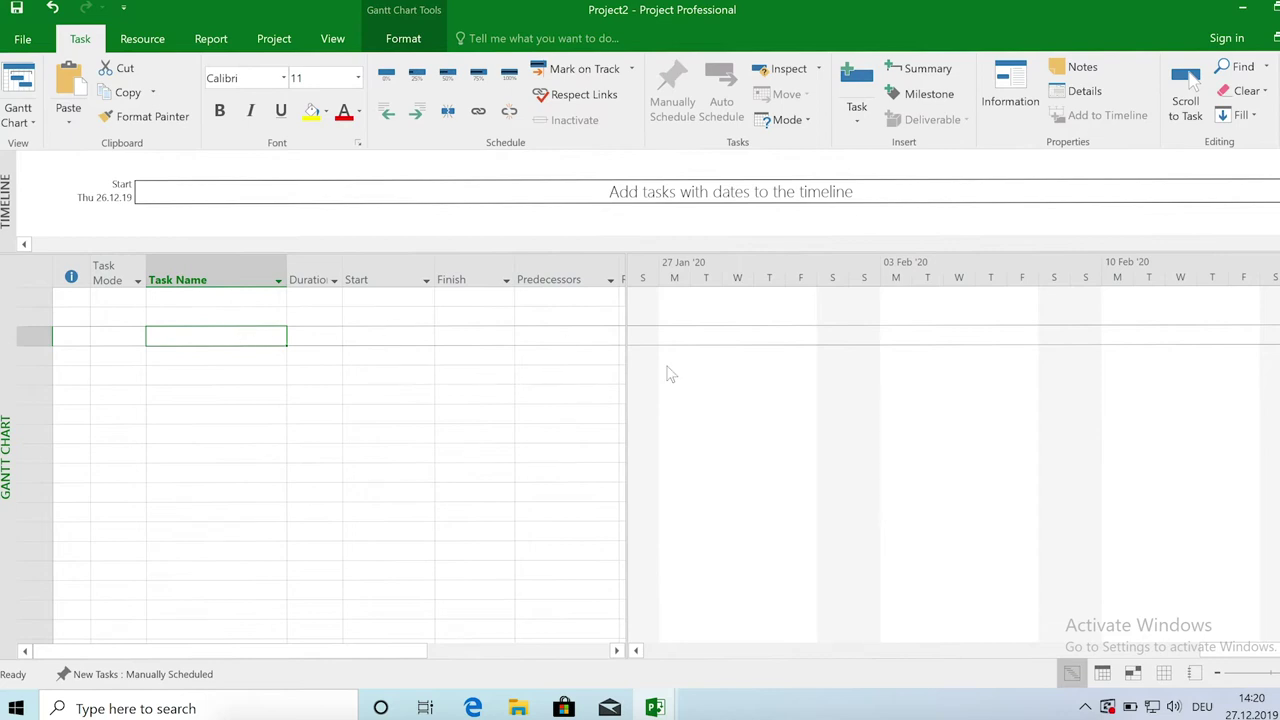
pyautogui.write('Paint')
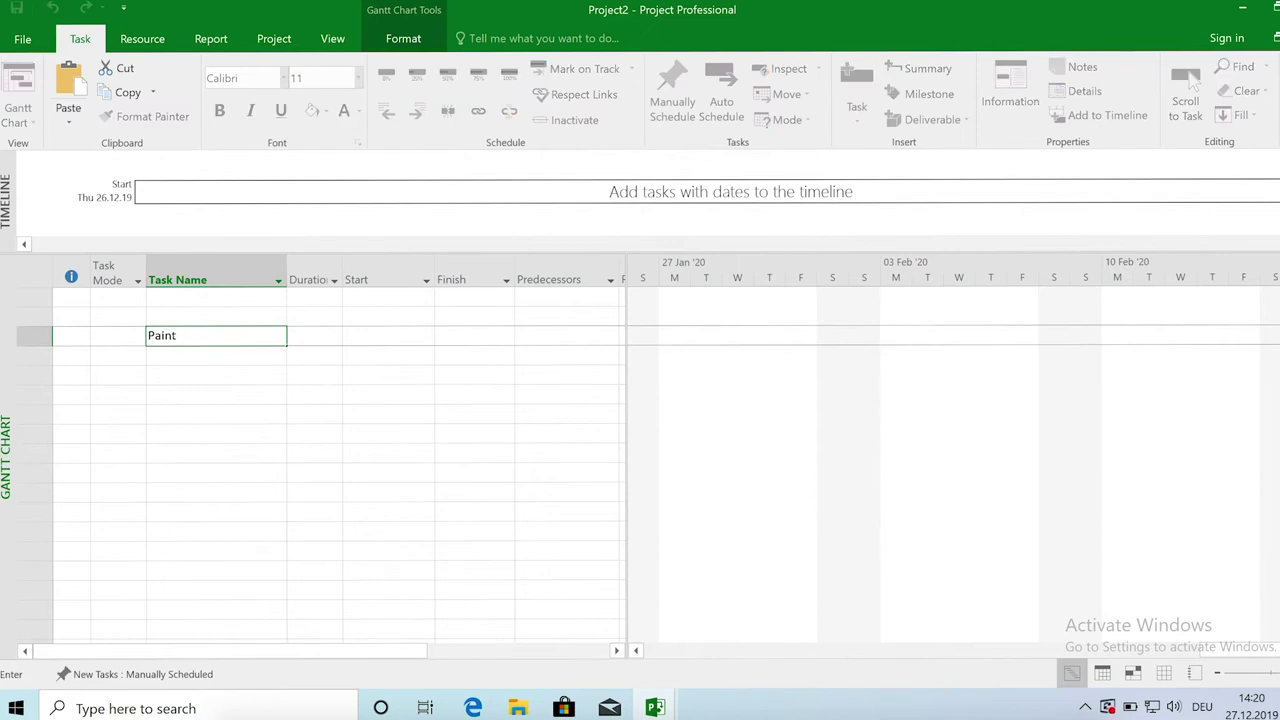
pyautogui.write(' walls and interiro')
pyautogui.press('BackSpace')
pyautogui.press('BackSpace')
pyautogui.press('BackSpace')
pyautogui.write('ior')
pyautogui.press('Return')
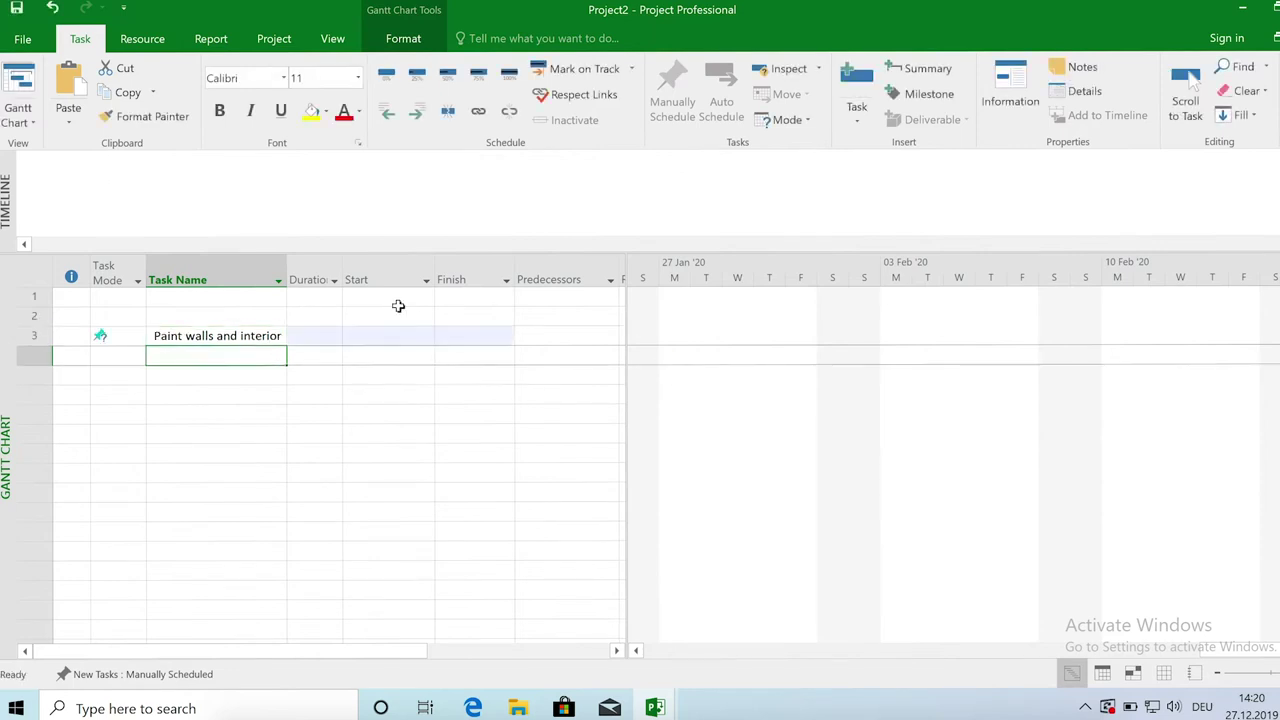
pyautogui.click(323, 337)
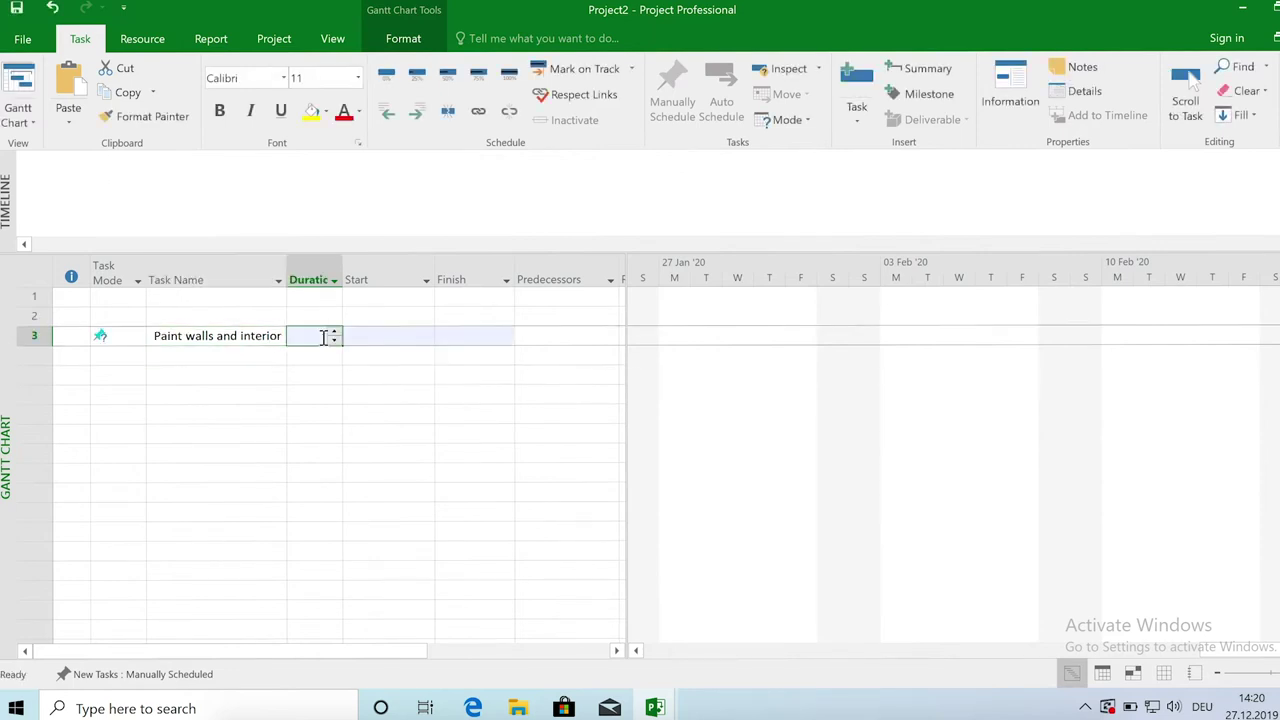
pyautogui.write('3')
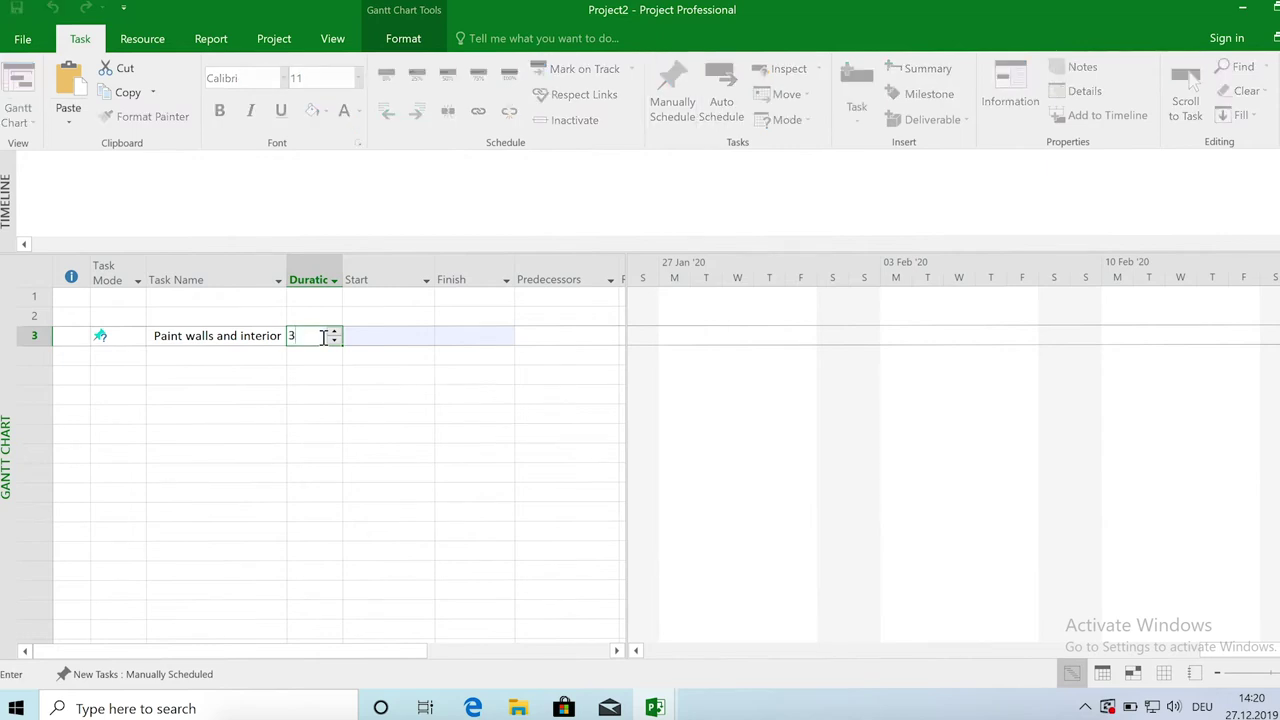
pyautogui.write('d')
pyautogui.press('Return')
# - Set the painting task to start Wed 05.02.20, so it finishes Fri 07.02.20
pyautogui.click(402, 334)
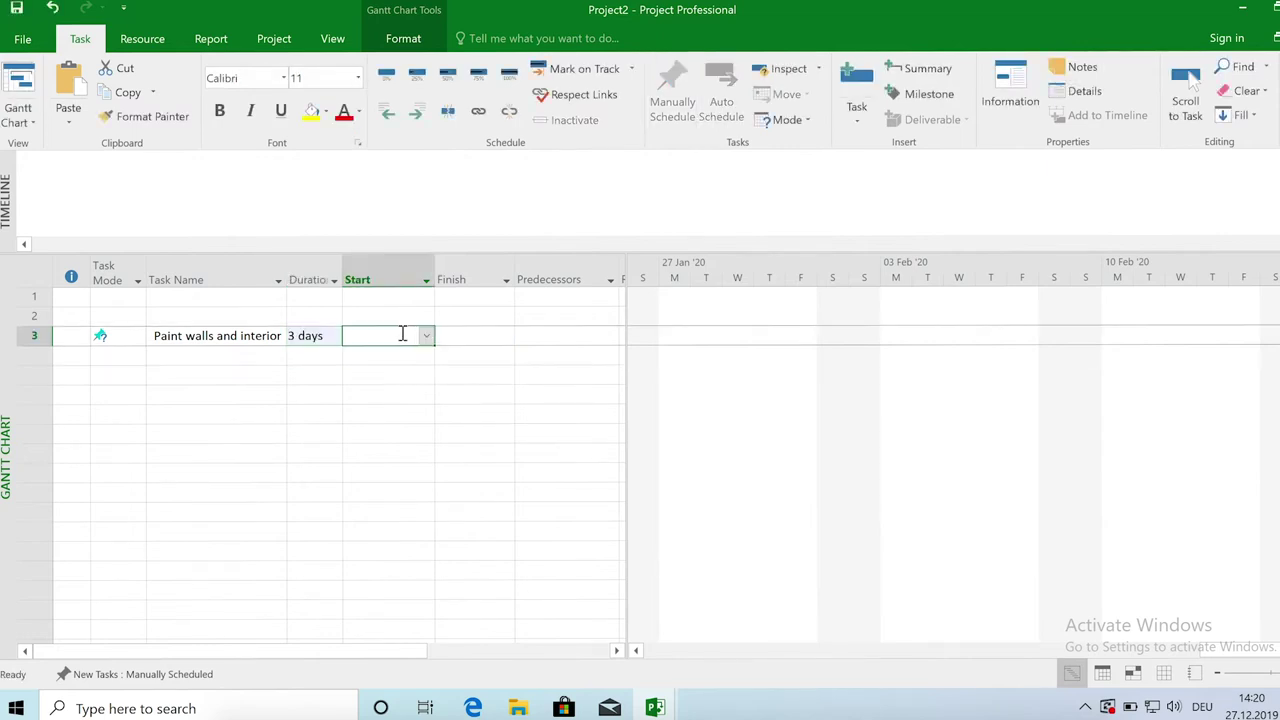
pyautogui.click(426, 335)
pyautogui.click(425, 356)
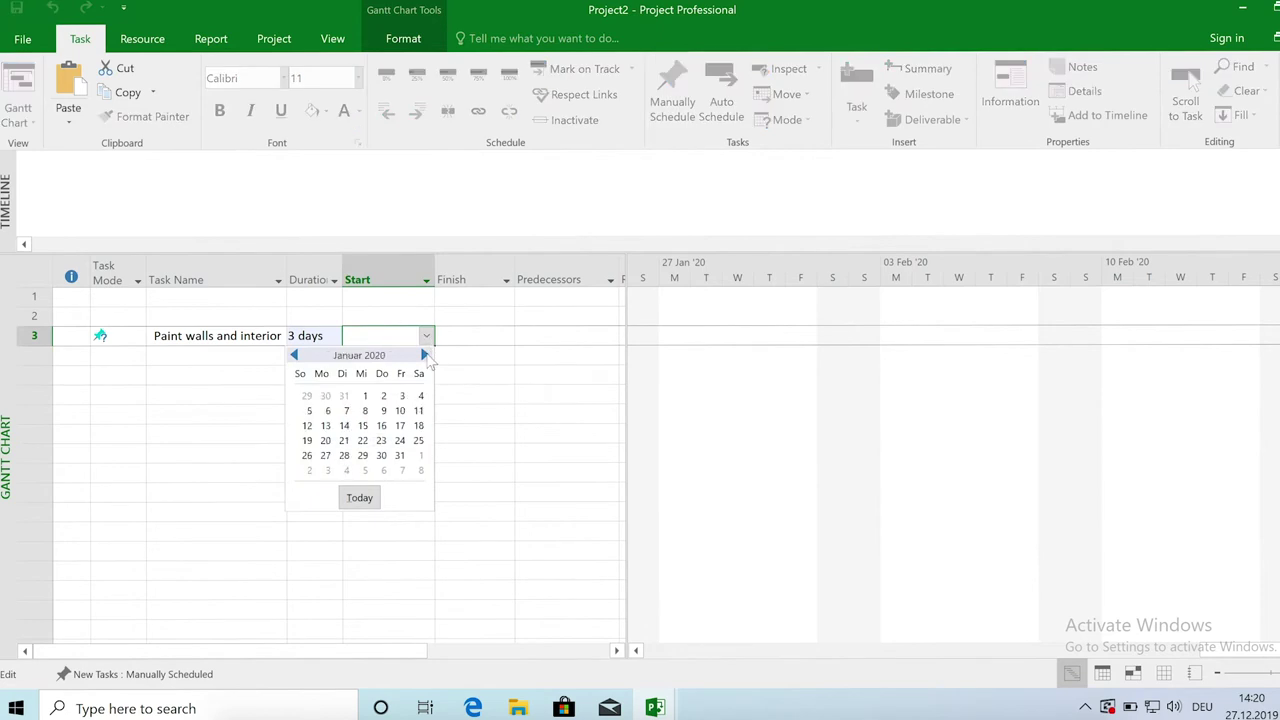
pyautogui.click(425, 356)
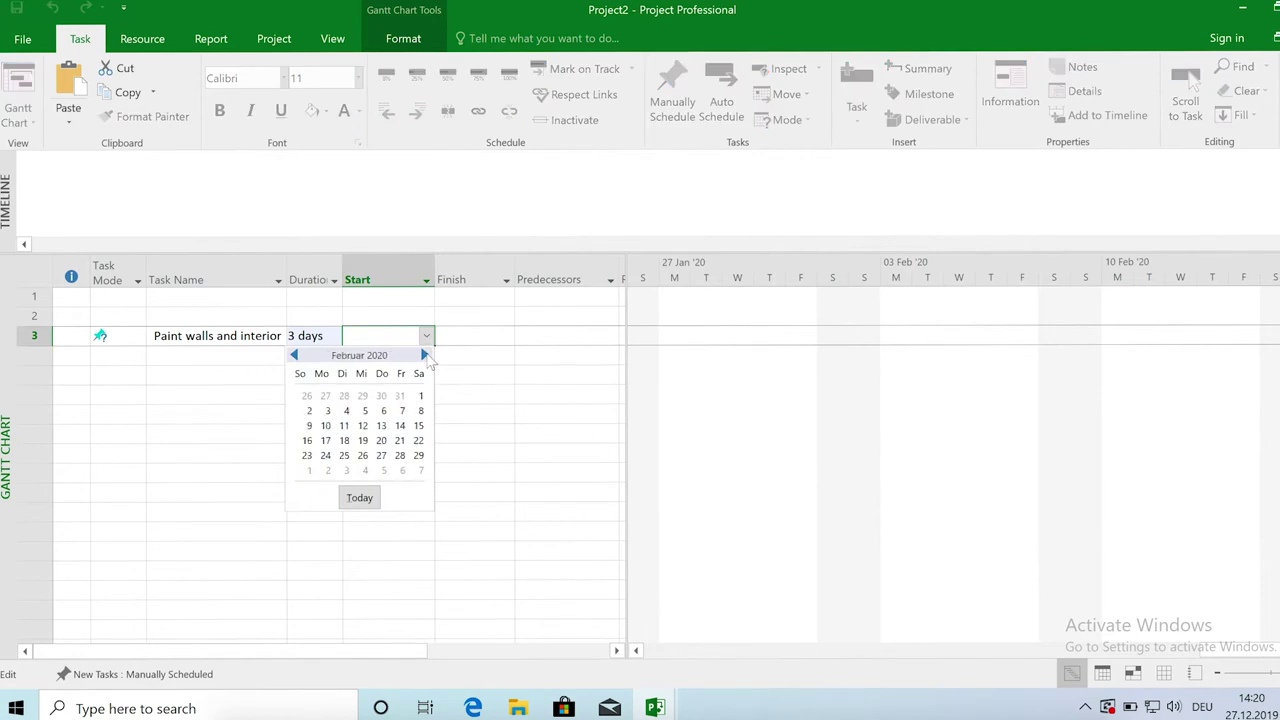
pyautogui.click(365, 411)
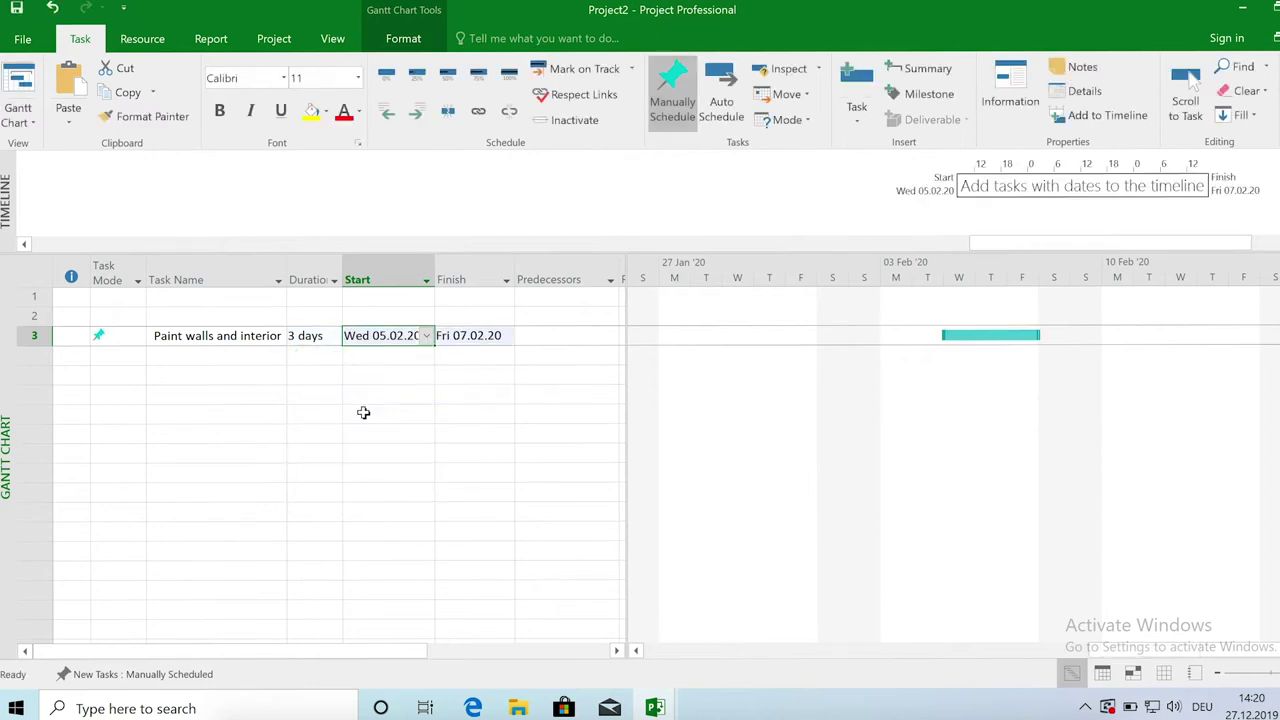
pyautogui.click(187, 357)
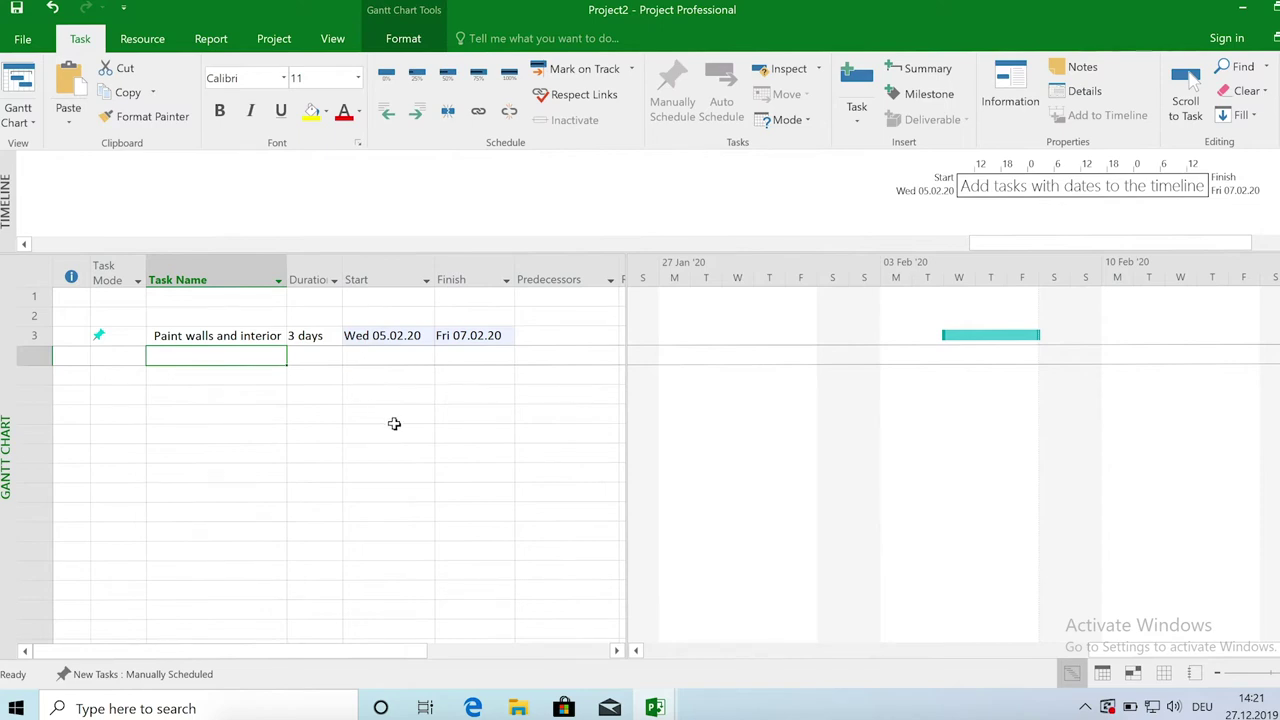
# - Add the task 'Drying phase' with a 2d duration
pyautogui.write('Drying phase')
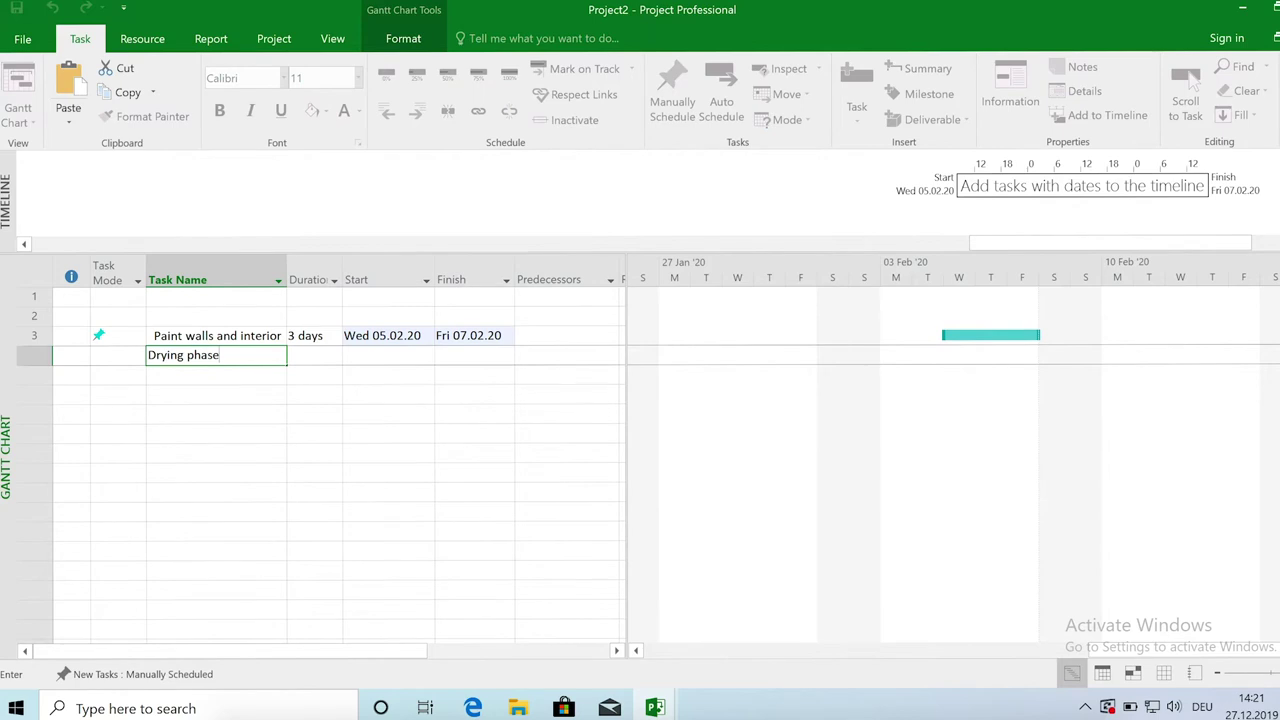
pyautogui.press('Return')
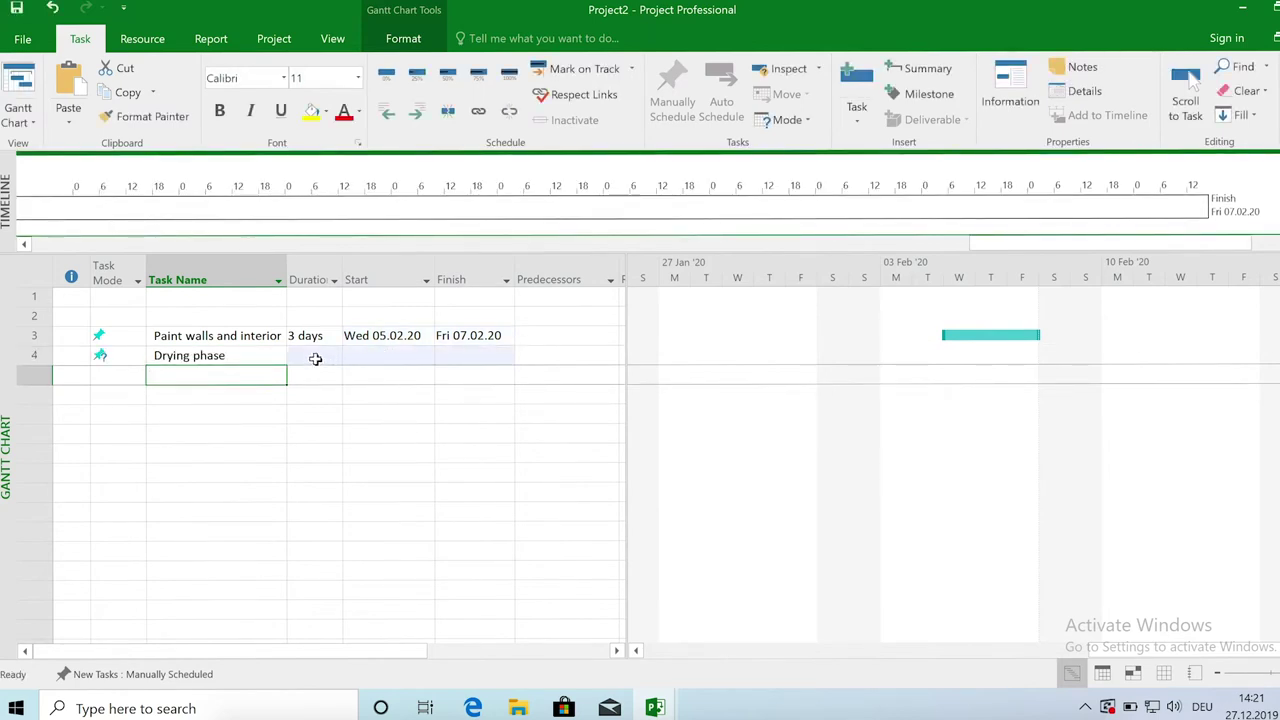
pyautogui.click(315, 358)
pyautogui.write('2d')
pyautogui.press('Return')
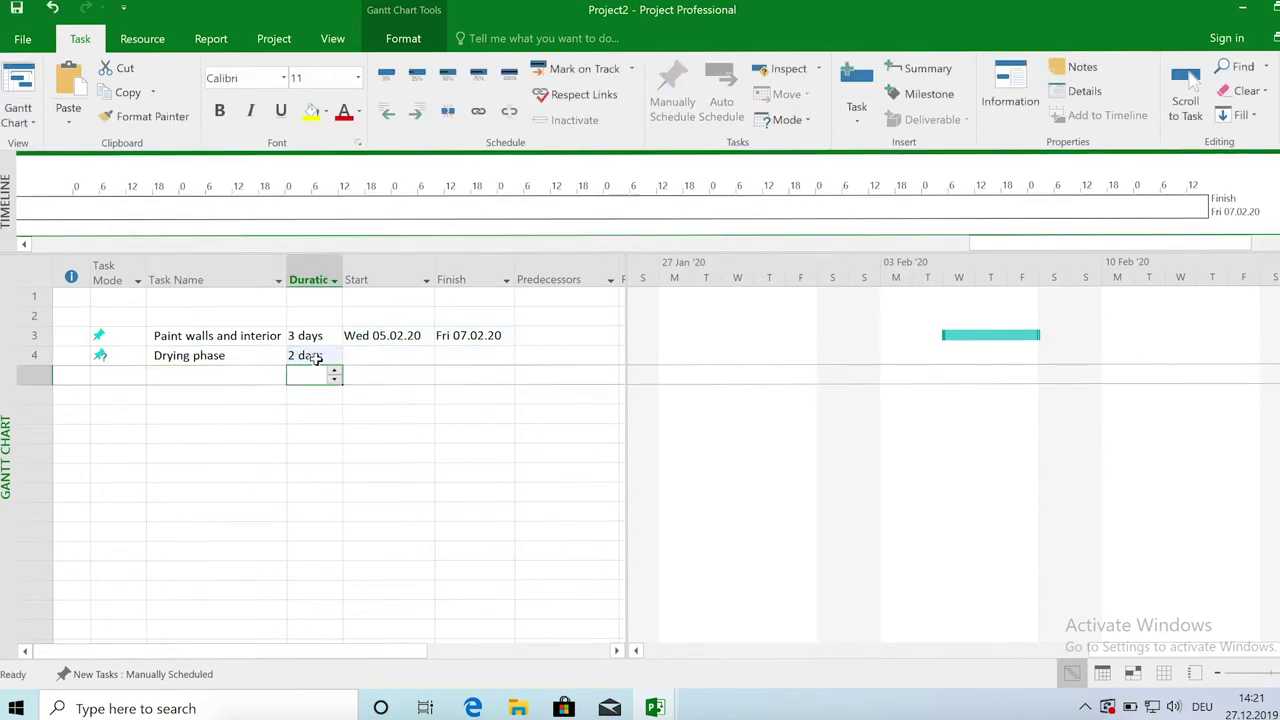
# - Add the task 'Furnish rooms' with a 4d duration
pyautogui.click(227, 378)
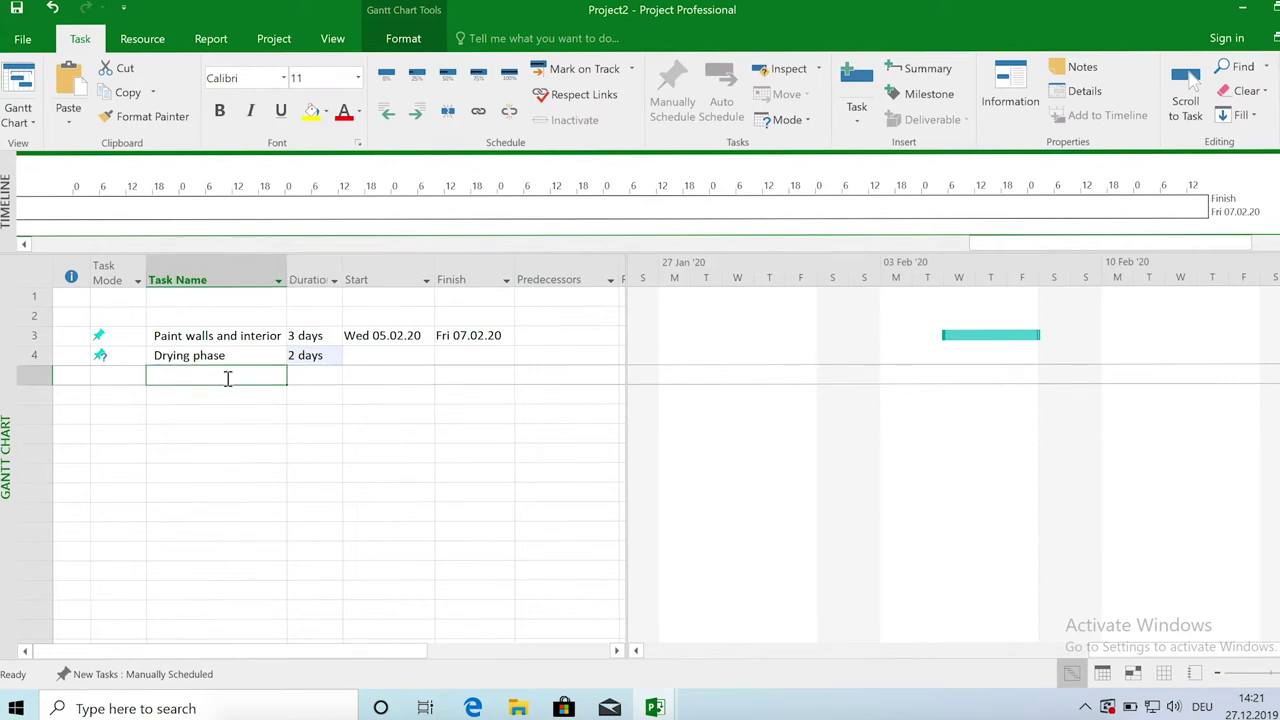
pyautogui.write('Furnish rooms')
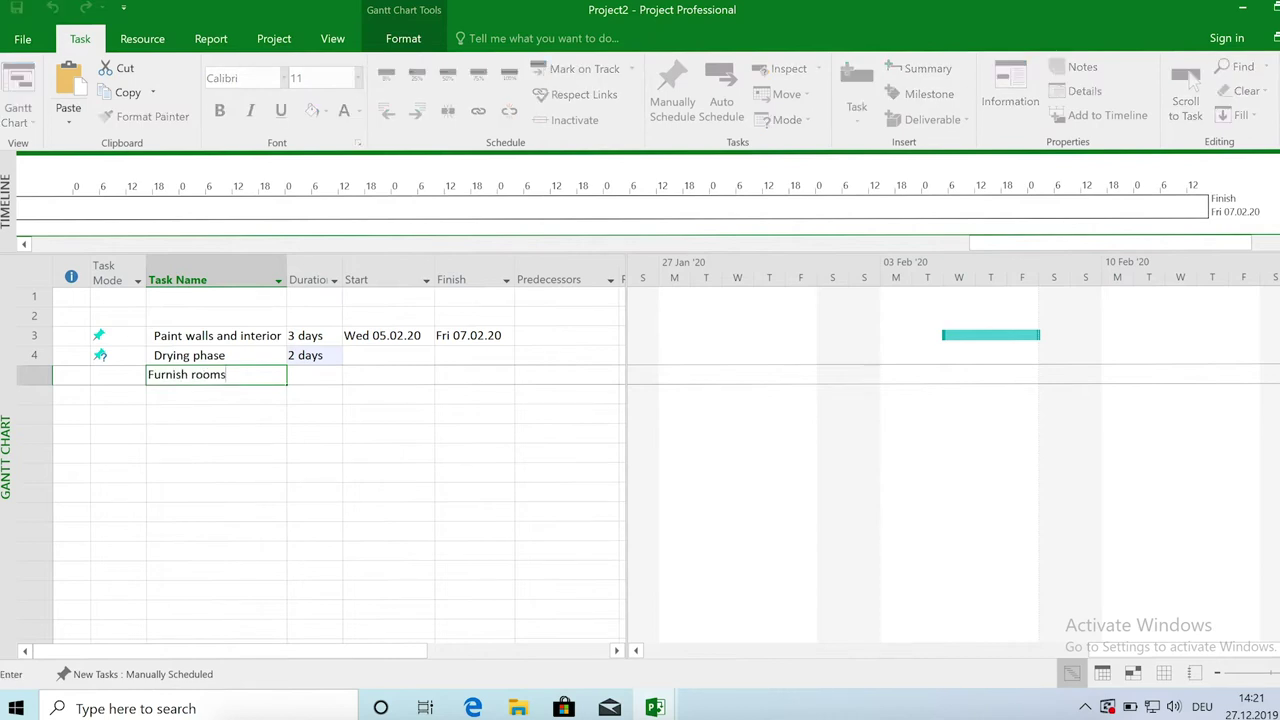
pyautogui.press('Return')
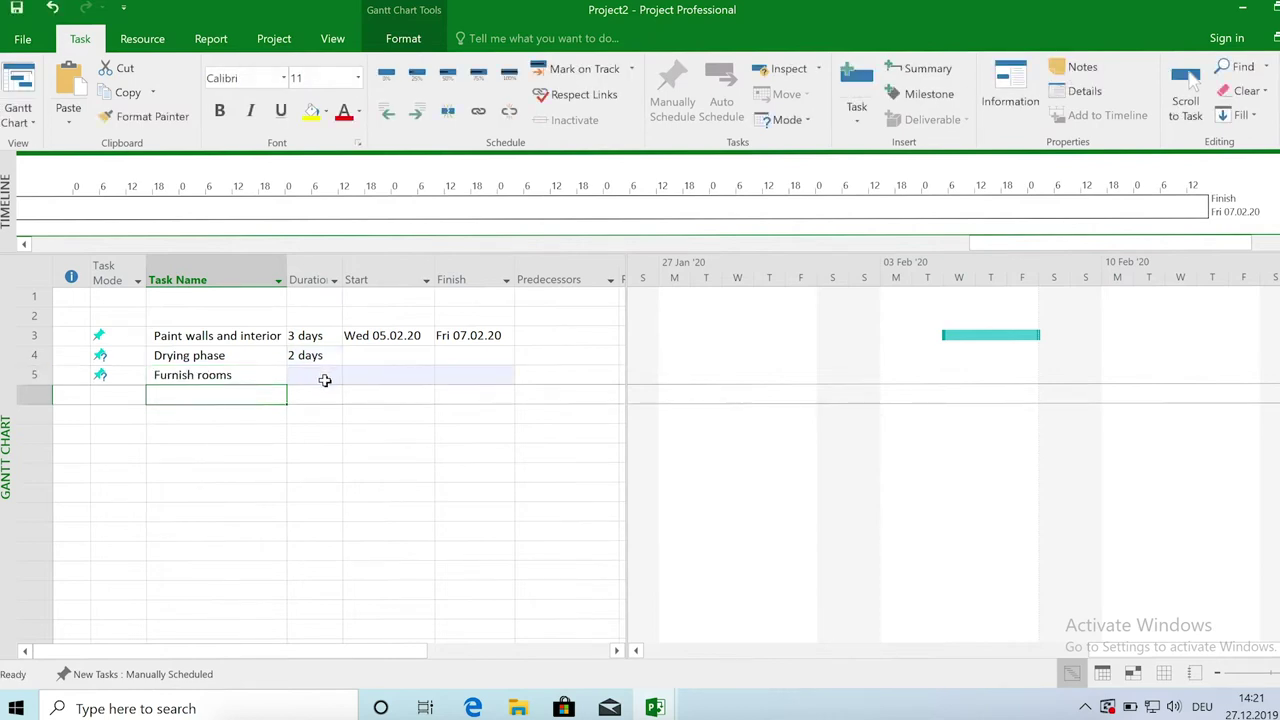
pyautogui.click(309, 378)
pyautogui.write('4d')
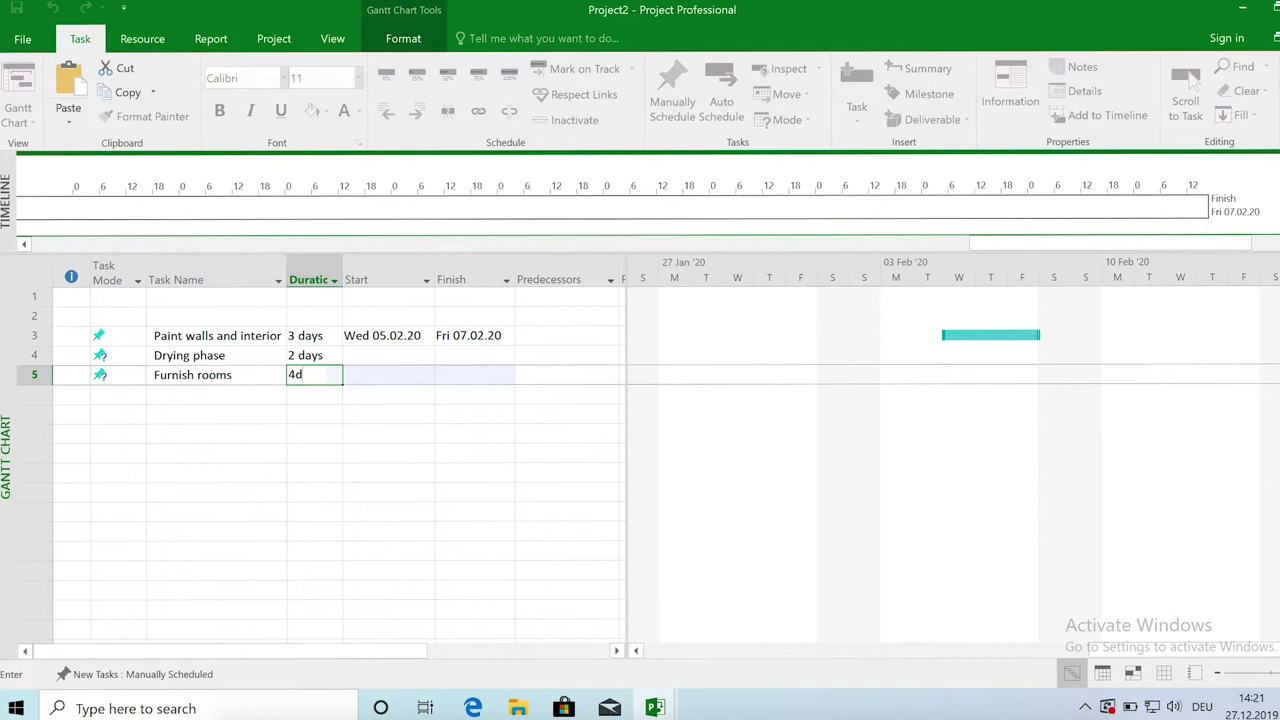
pyautogui.press('Return')
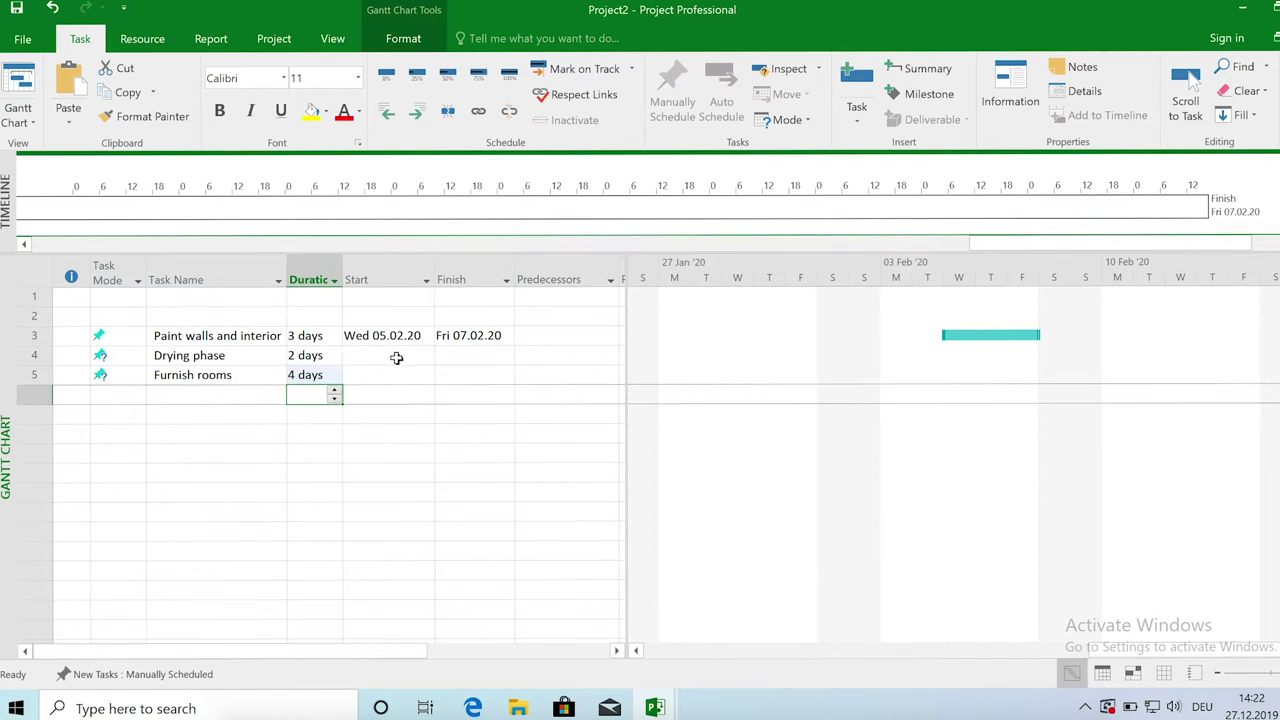
pyautogui.click(395, 356)
# - Date the Drying phase from Sat 28.12.19 to Sun 29.12.19
pyautogui.click(426, 356)
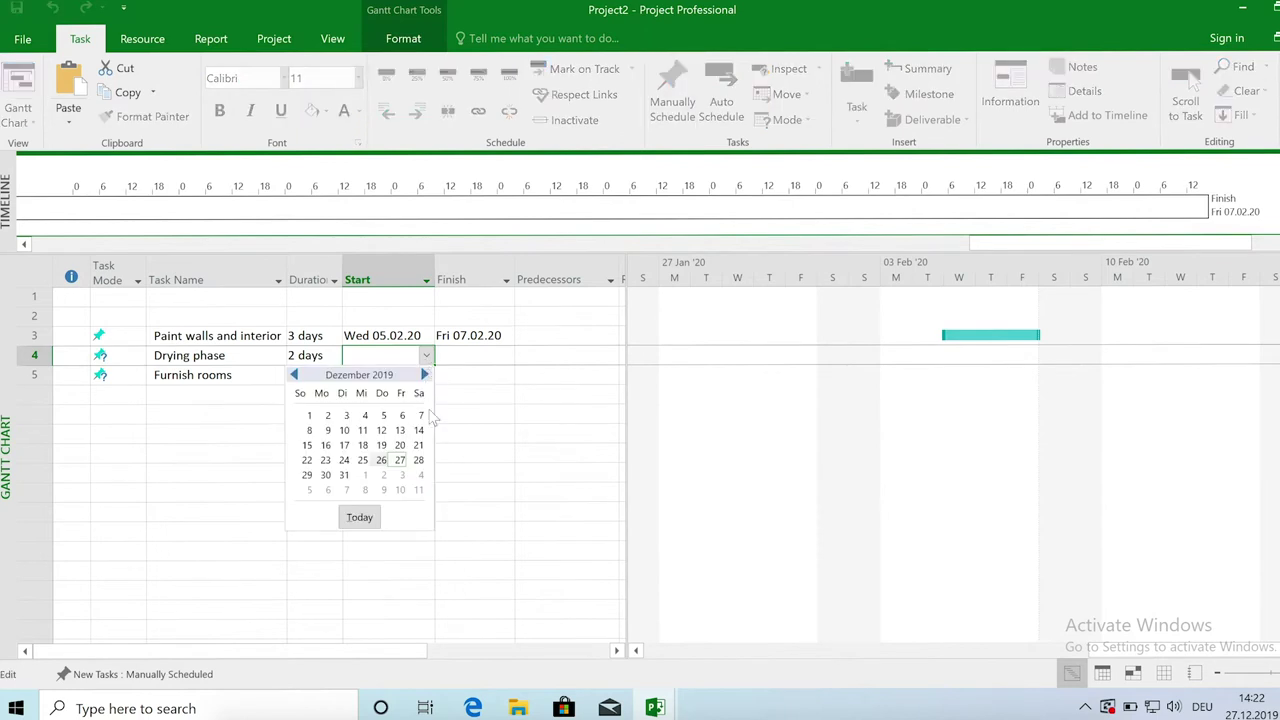
pyautogui.click(418, 461)
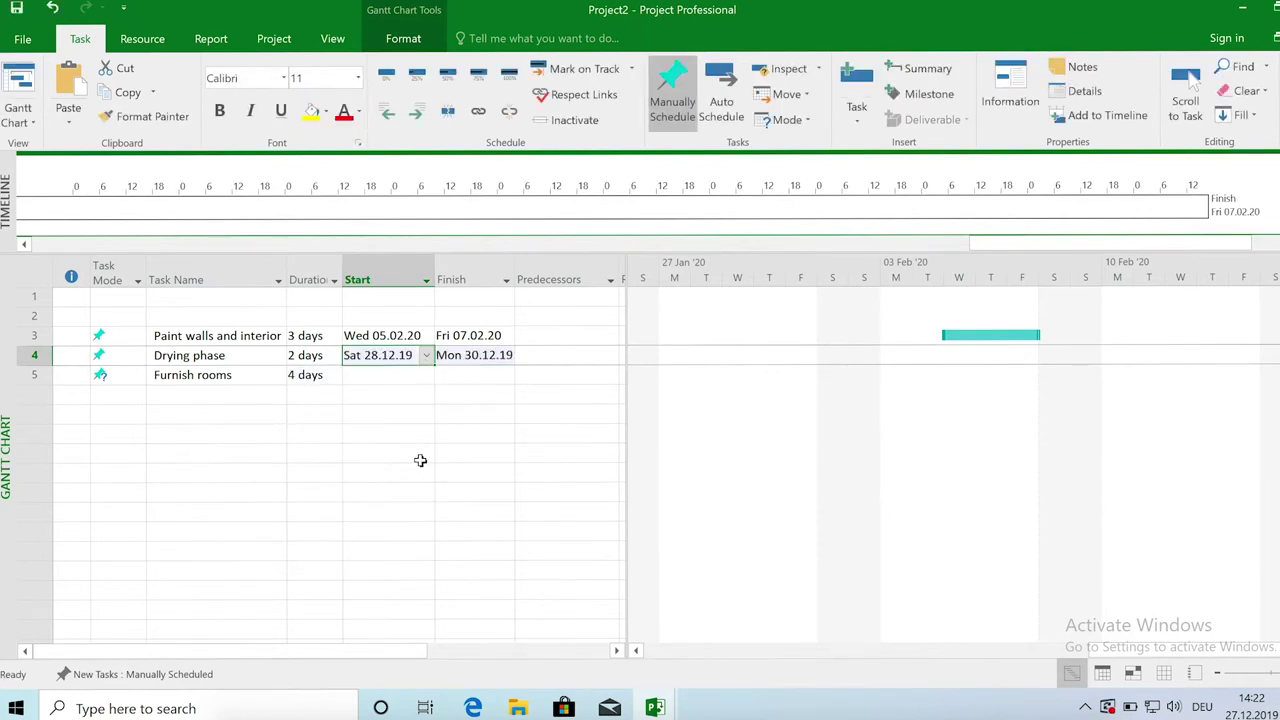
pyautogui.click(467, 360)
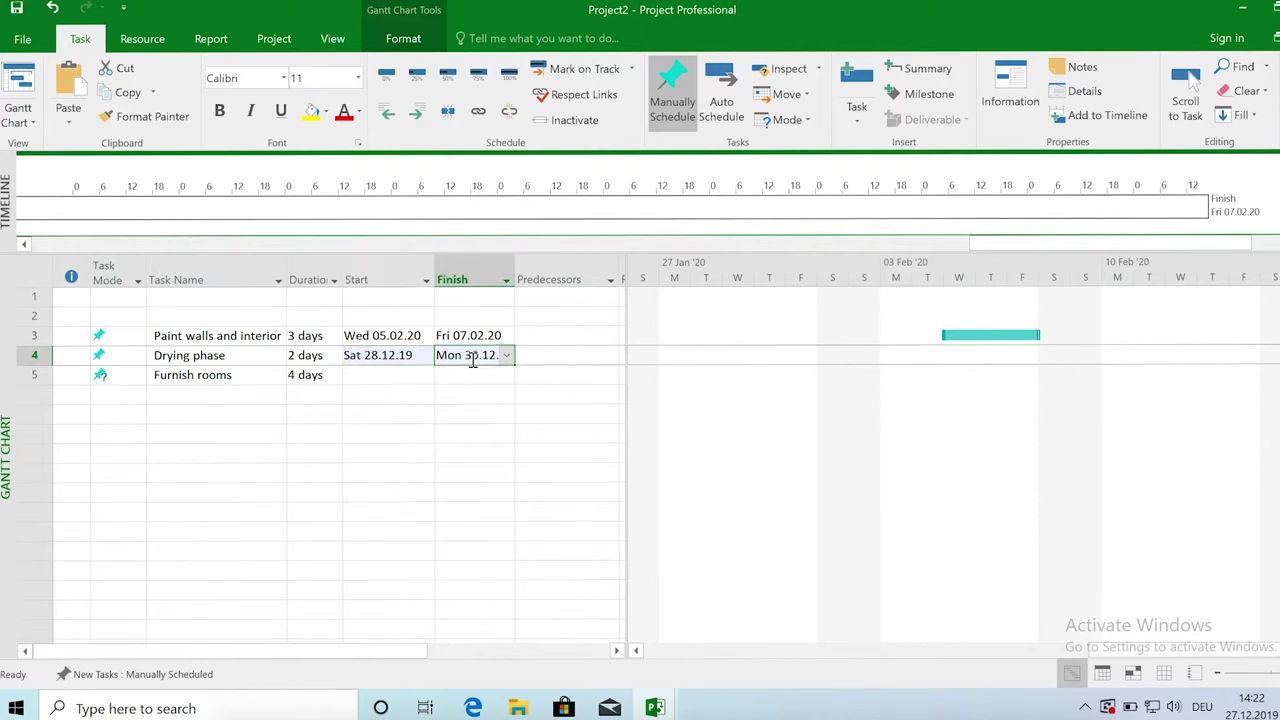
pyautogui.click(507, 356)
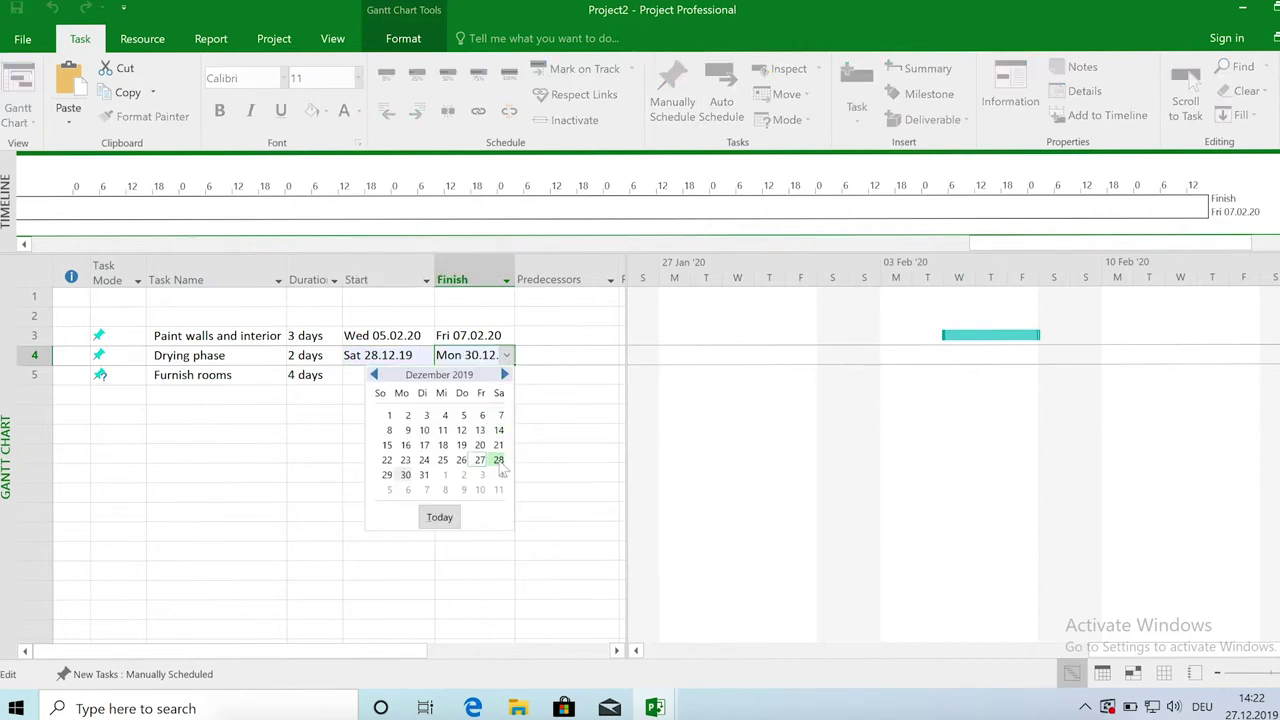
pyautogui.click(387, 475)
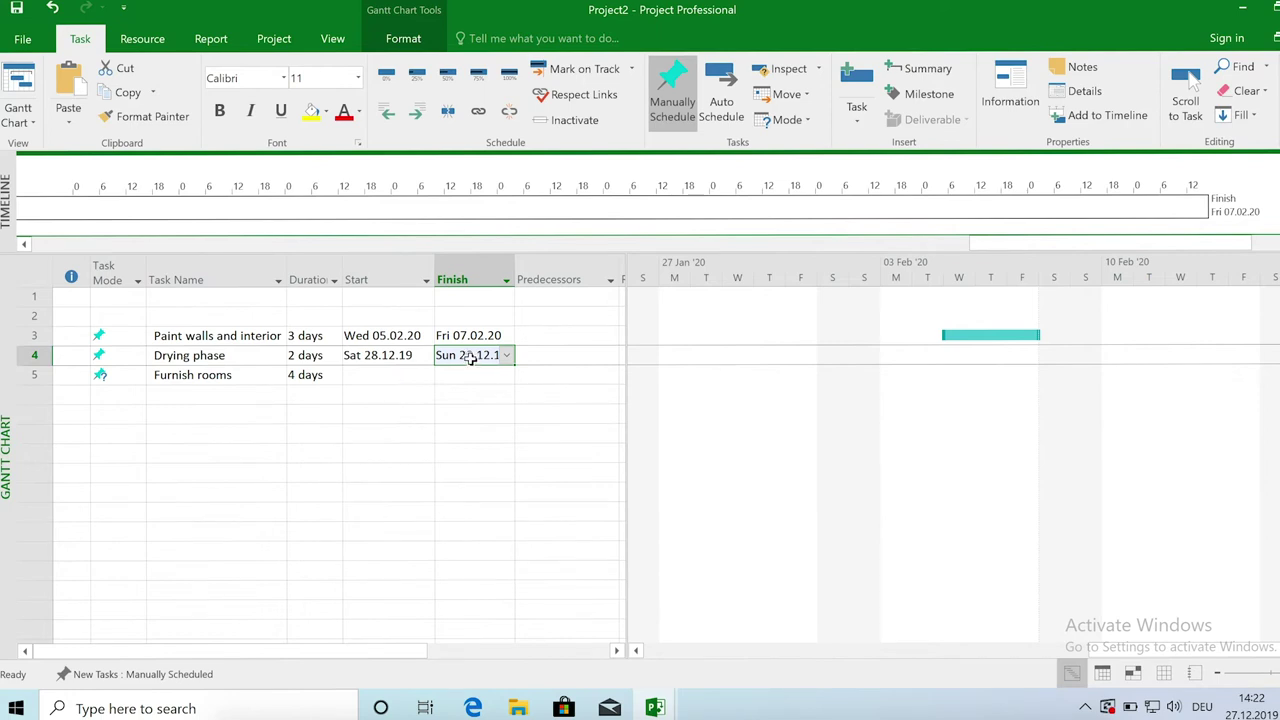
# - Advance the Furnish rooms start-date calendar to February 2020
pyautogui.click(377, 374)
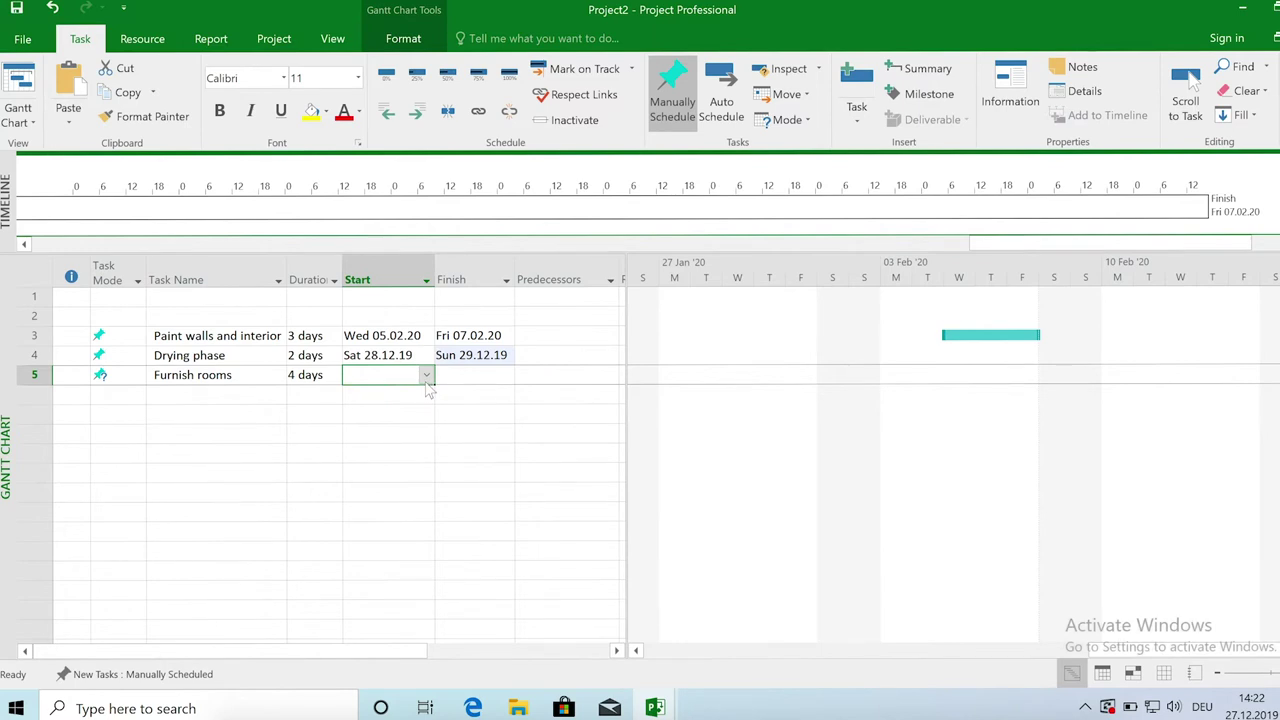
pyautogui.click(426, 376)
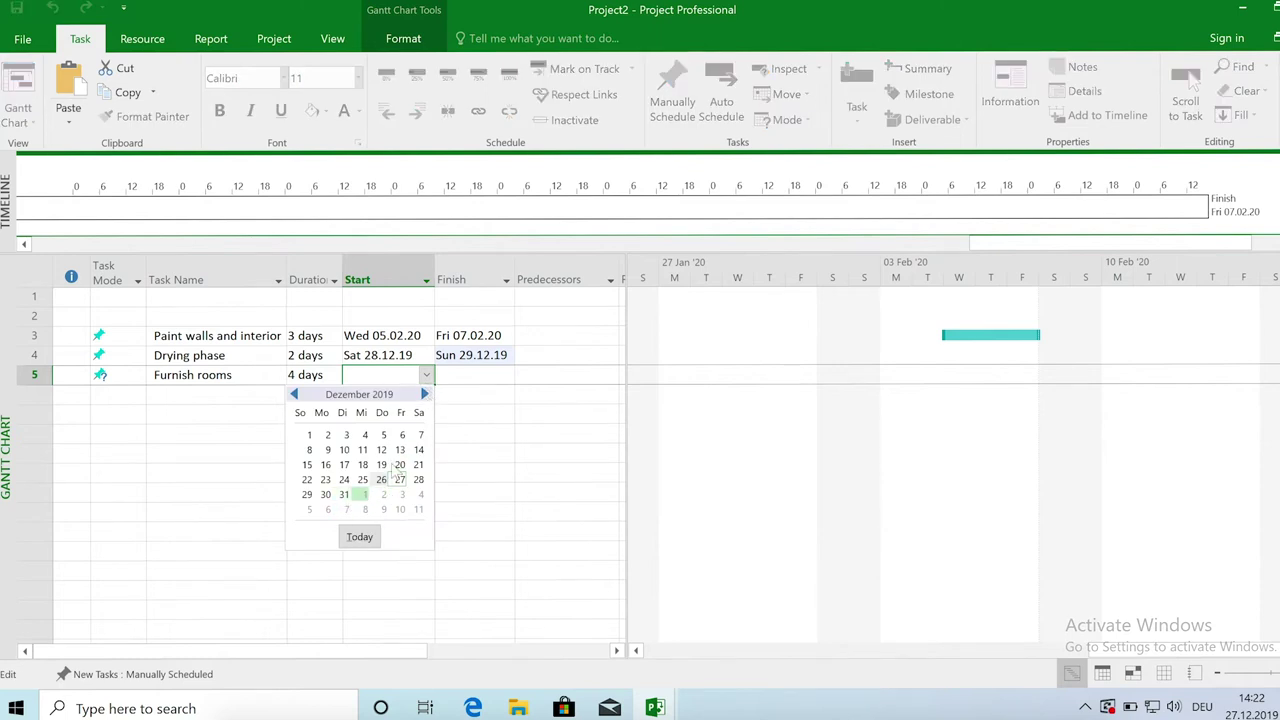
pyautogui.click(424, 394)
pyautogui.click(424, 394)
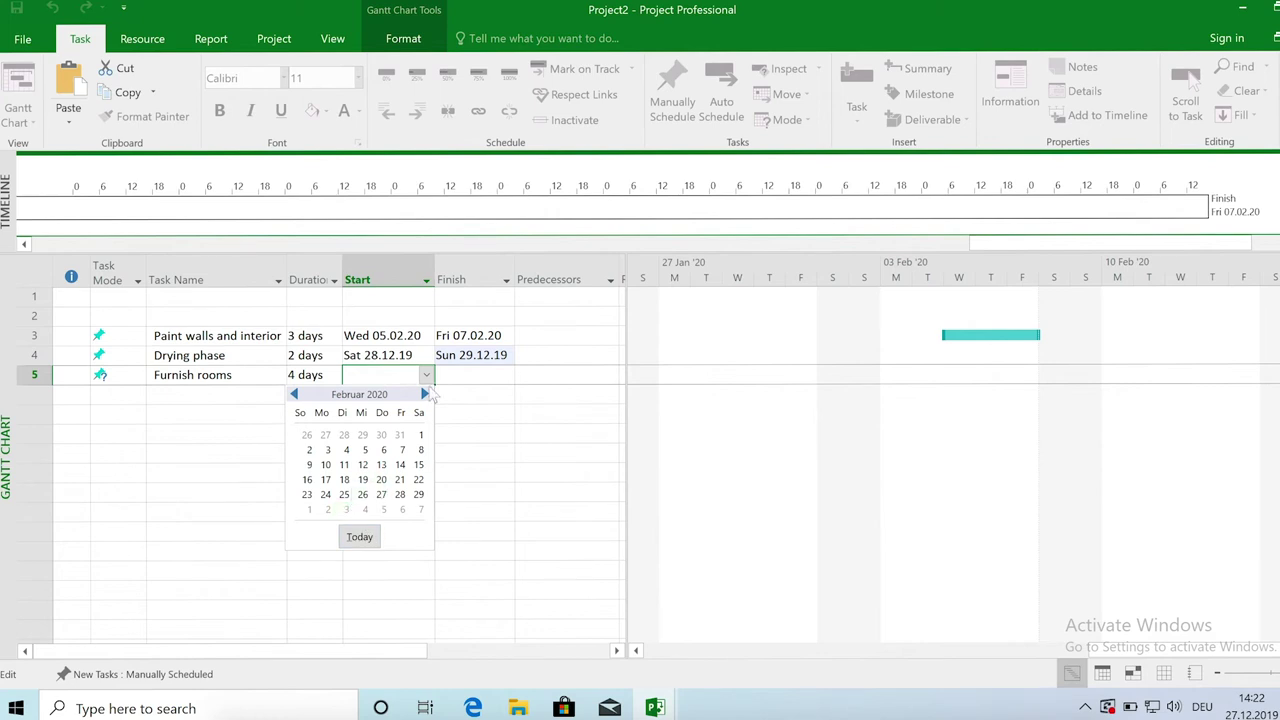
# - Reschedule Drying phase to start Sat 08.02.20 and finish Sun 09.02.20
pyautogui.press('Escape')
pyautogui.click(421, 356)
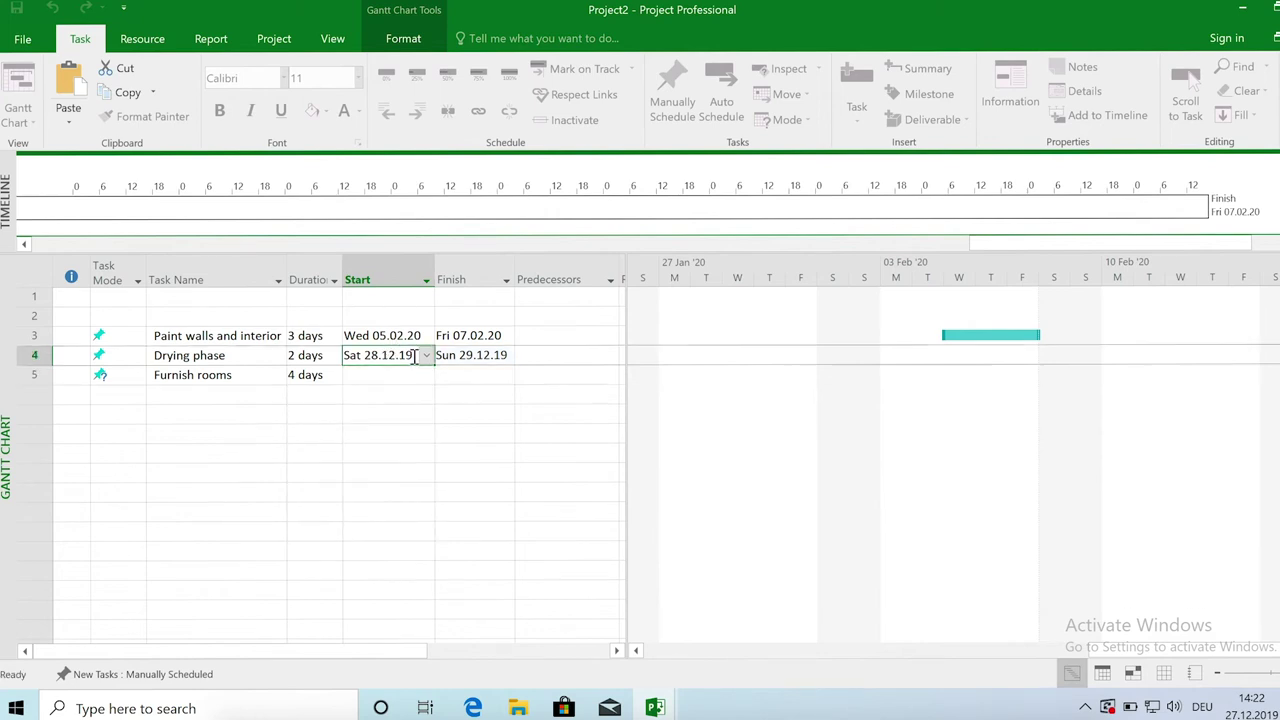
pyautogui.click(426, 355)
pyautogui.click(425, 375)
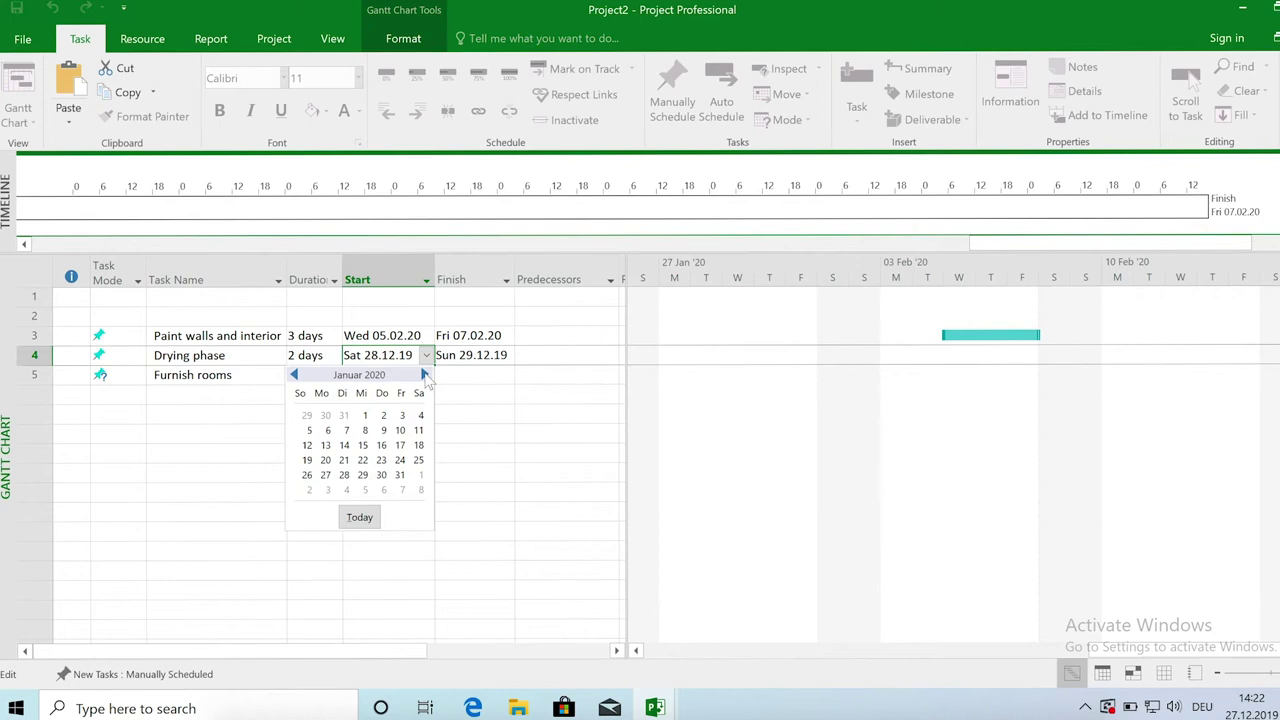
pyautogui.click(425, 375)
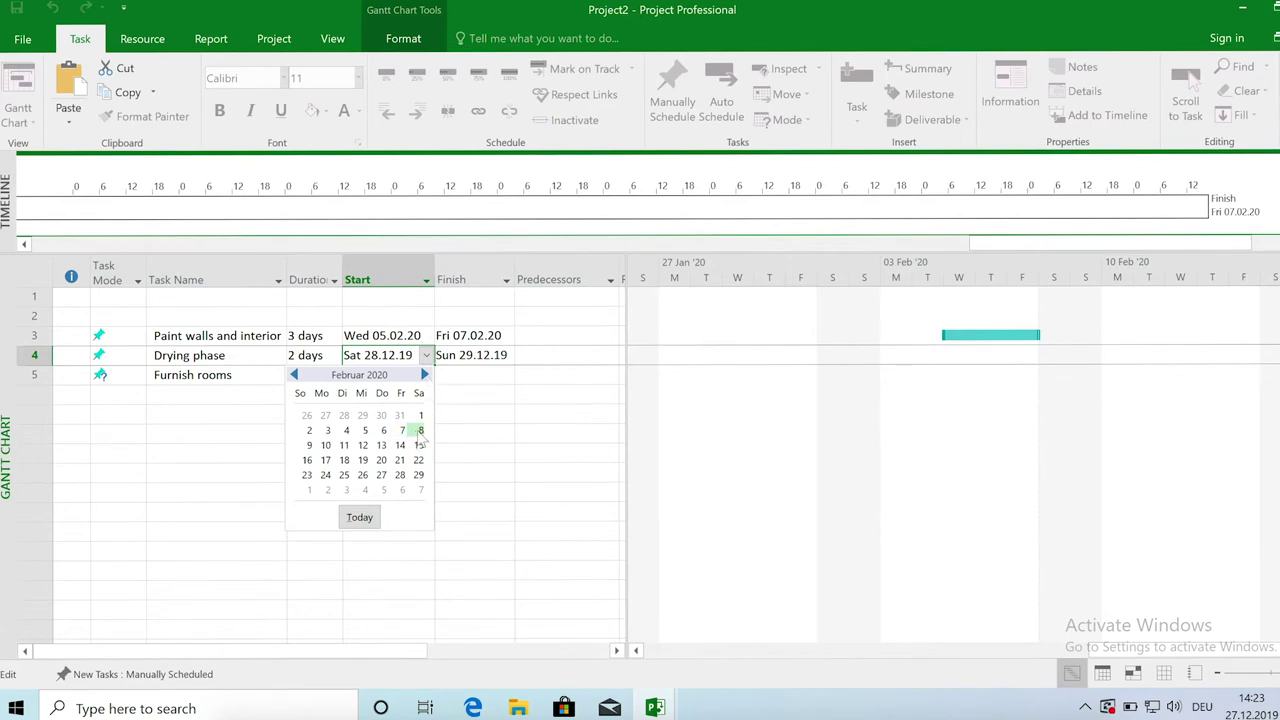
pyautogui.click(420, 431)
pyautogui.click(479, 356)
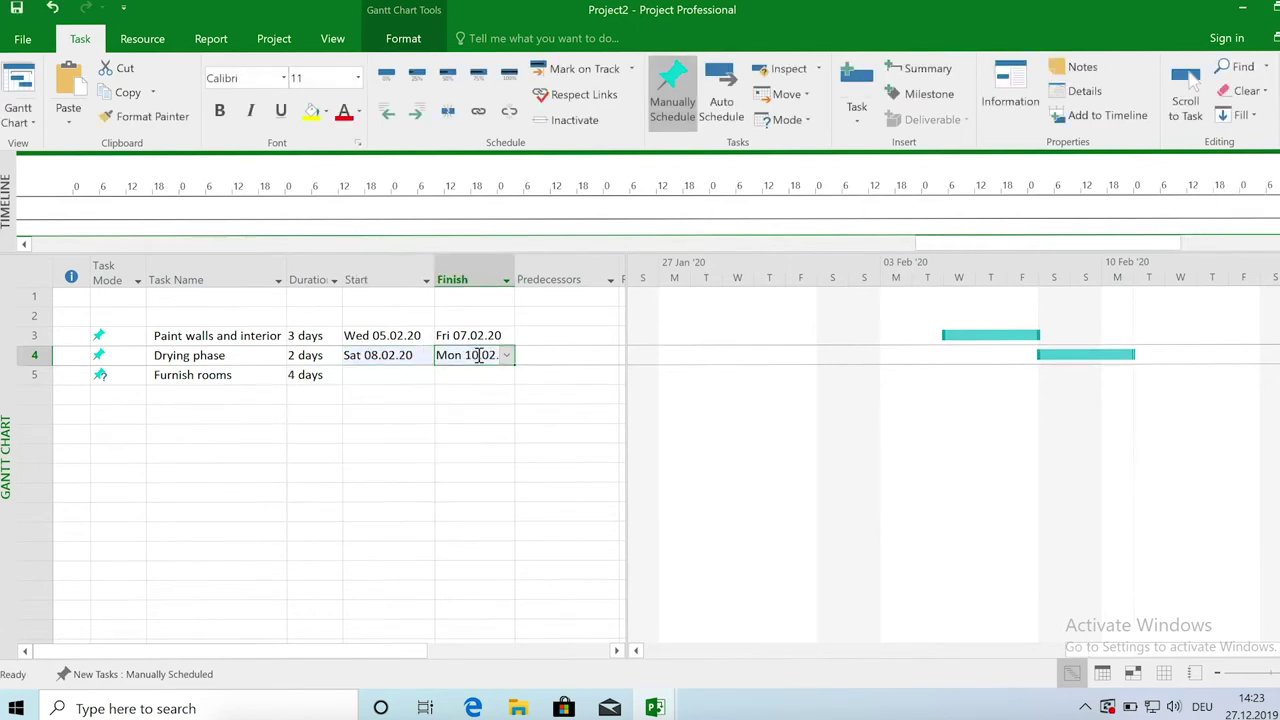
pyautogui.click(507, 355)
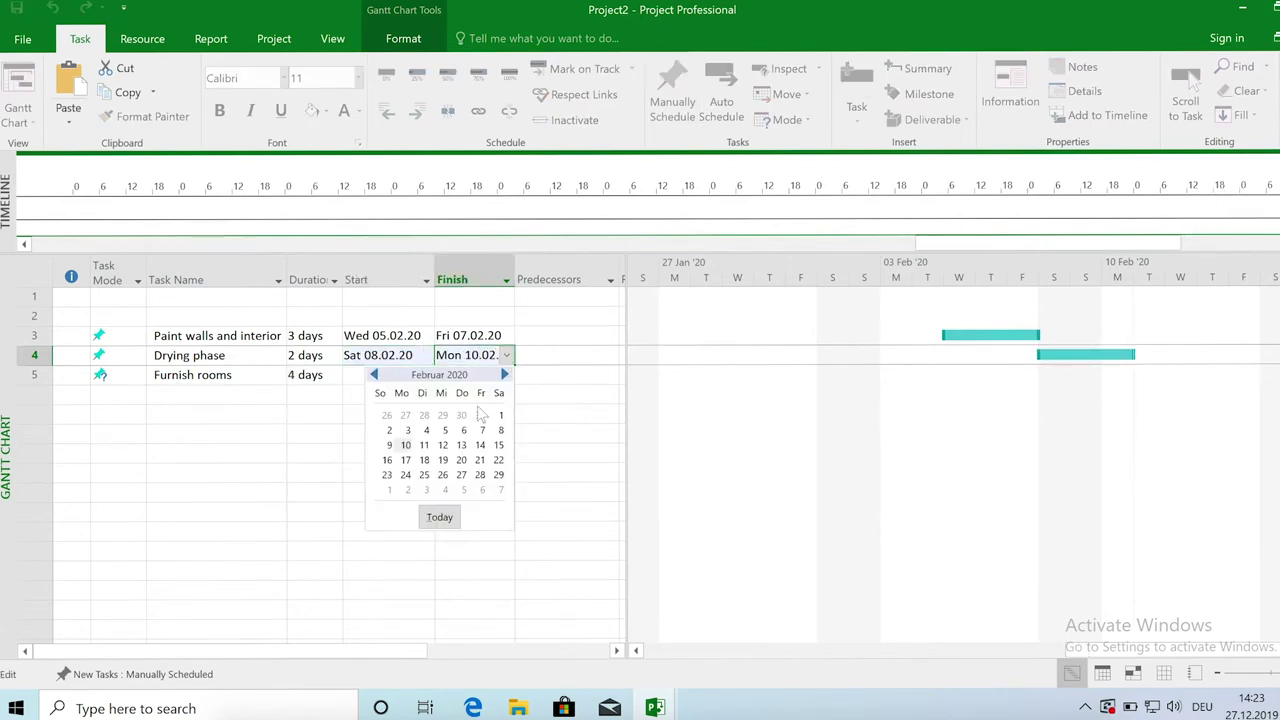
pyautogui.click(390, 446)
pyautogui.click(422, 394)
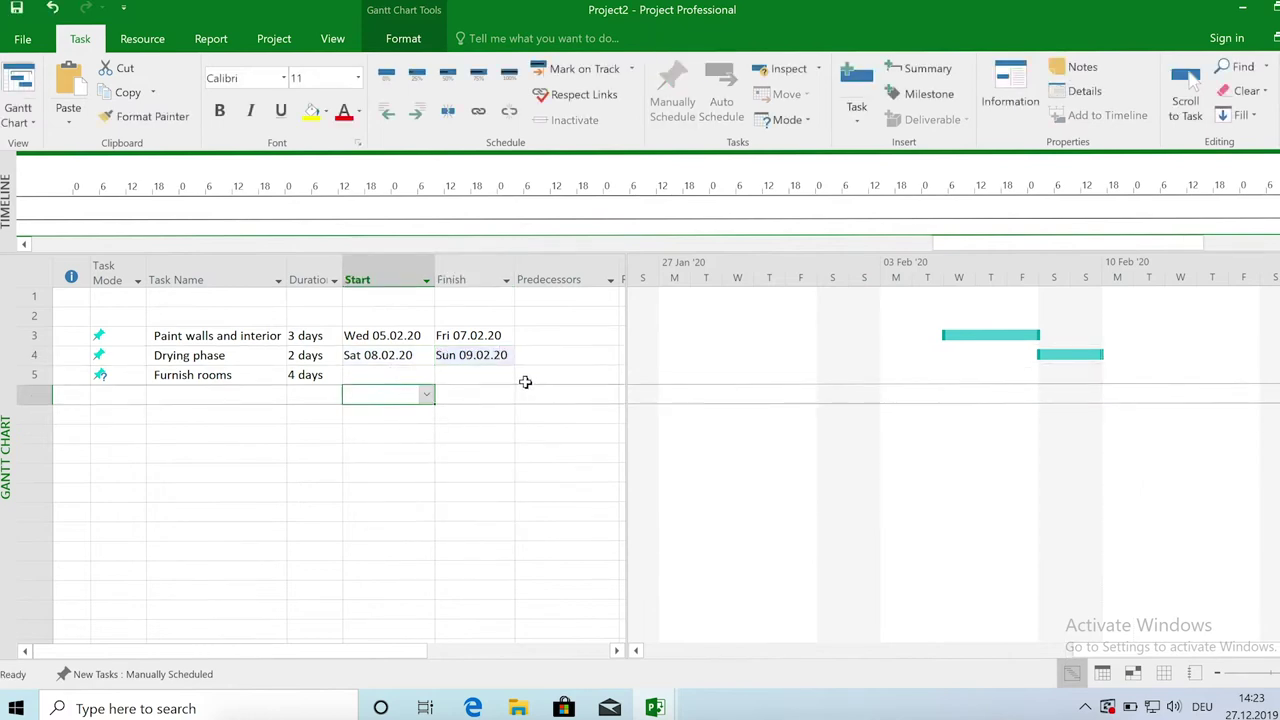
# - Set Furnish rooms to start on Wed 12 February 2020
pyautogui.click(393, 375)
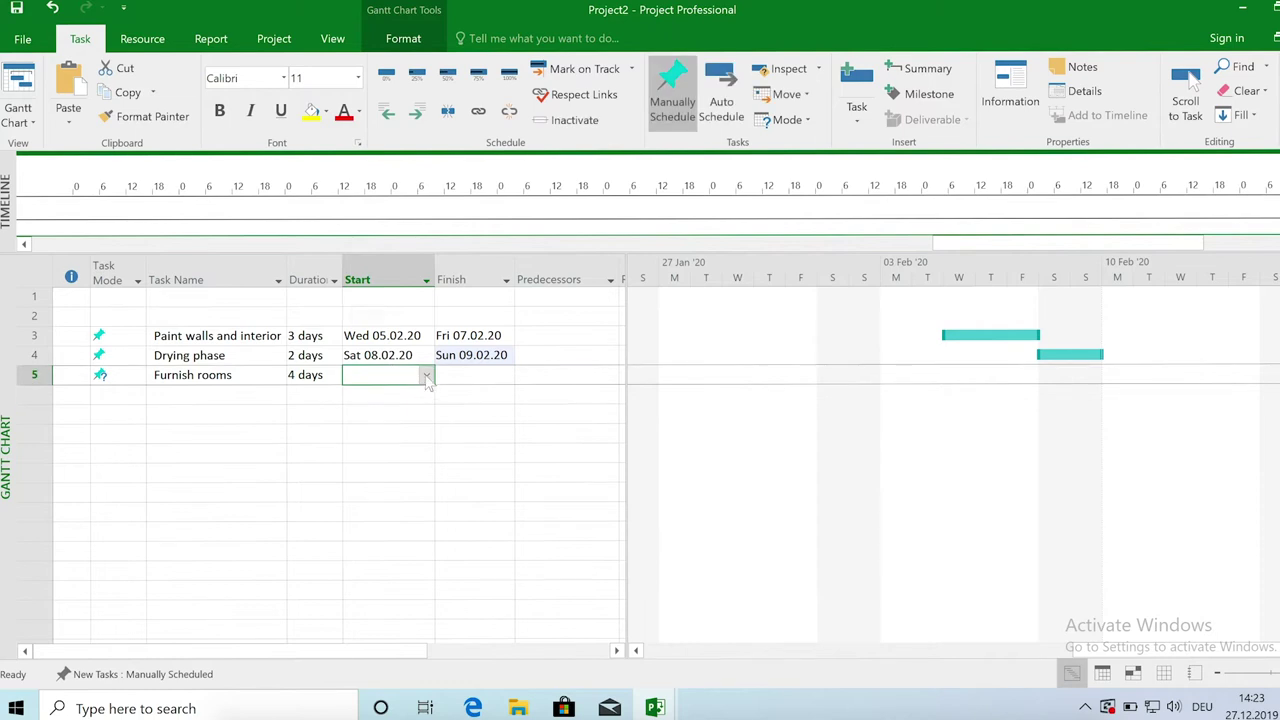
pyautogui.click(427, 376)
pyautogui.click(424, 394)
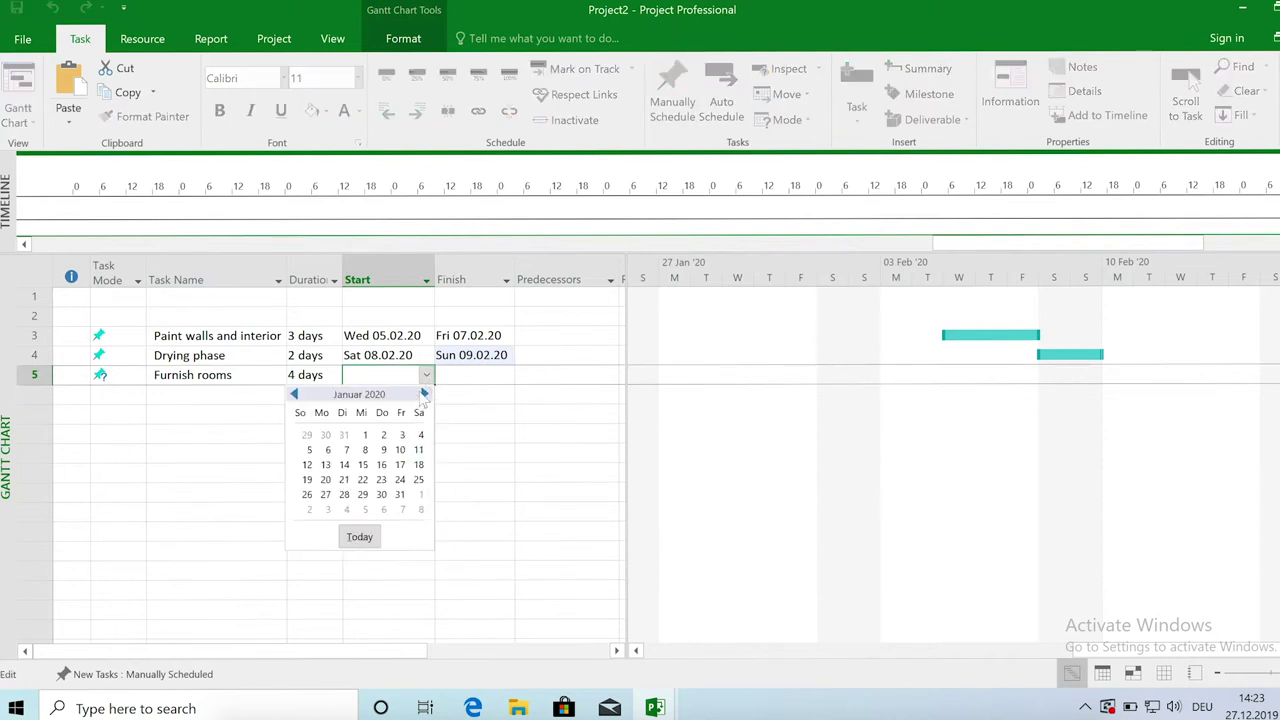
pyautogui.click(424, 394)
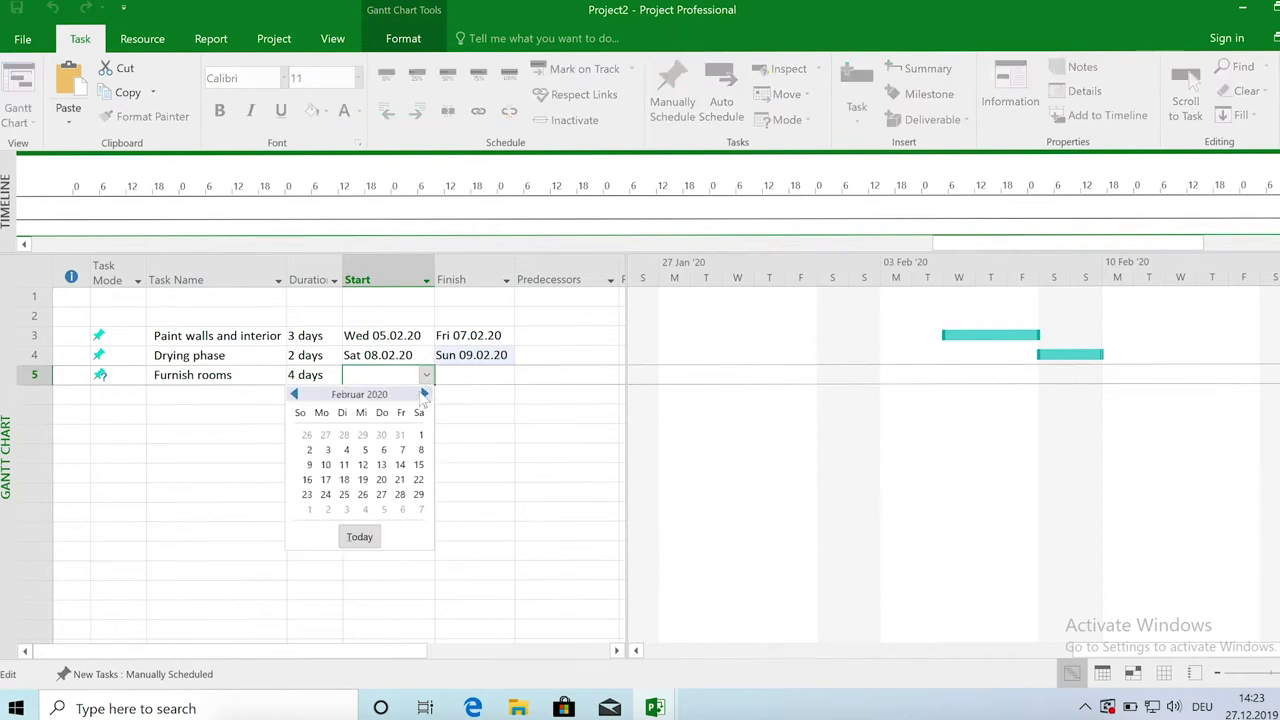
pyautogui.click(362, 465)
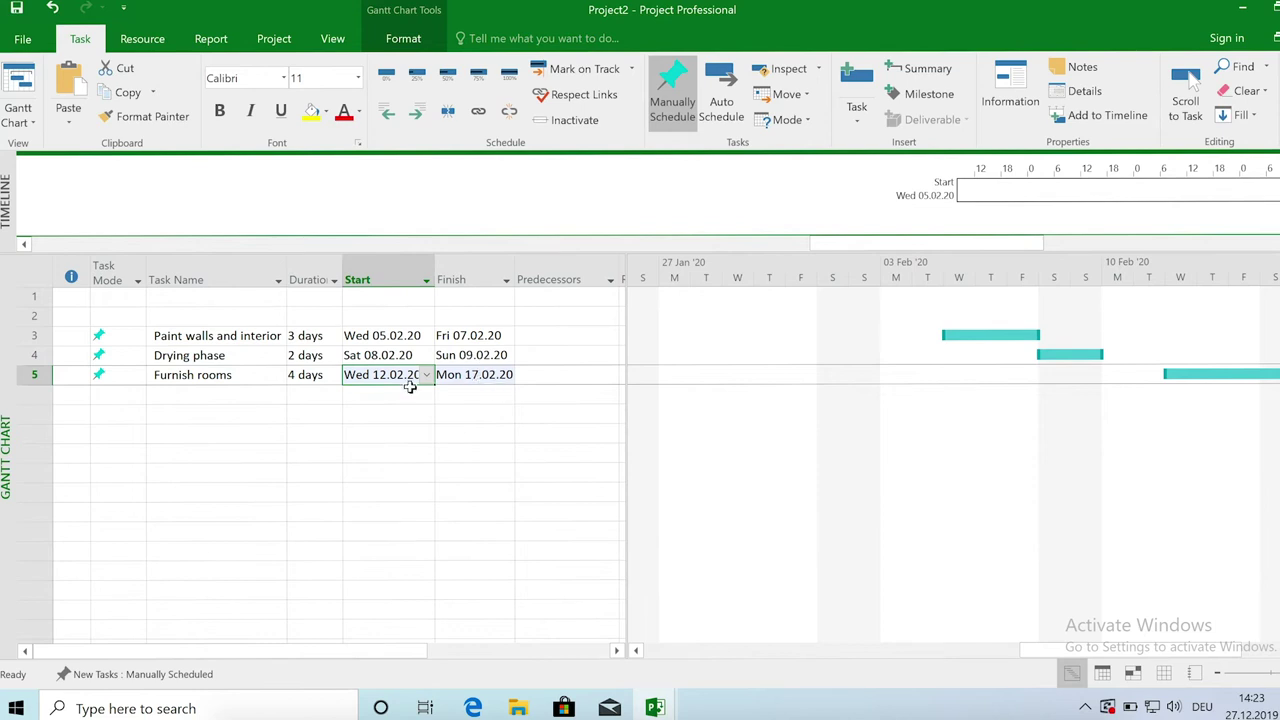
pyautogui.click(417, 410)
# - Move the Furnish rooms start to Sun 16.02.20, finishing Wed 19.02.20
pyautogui.click(418, 377)
pyautogui.click(426, 375)
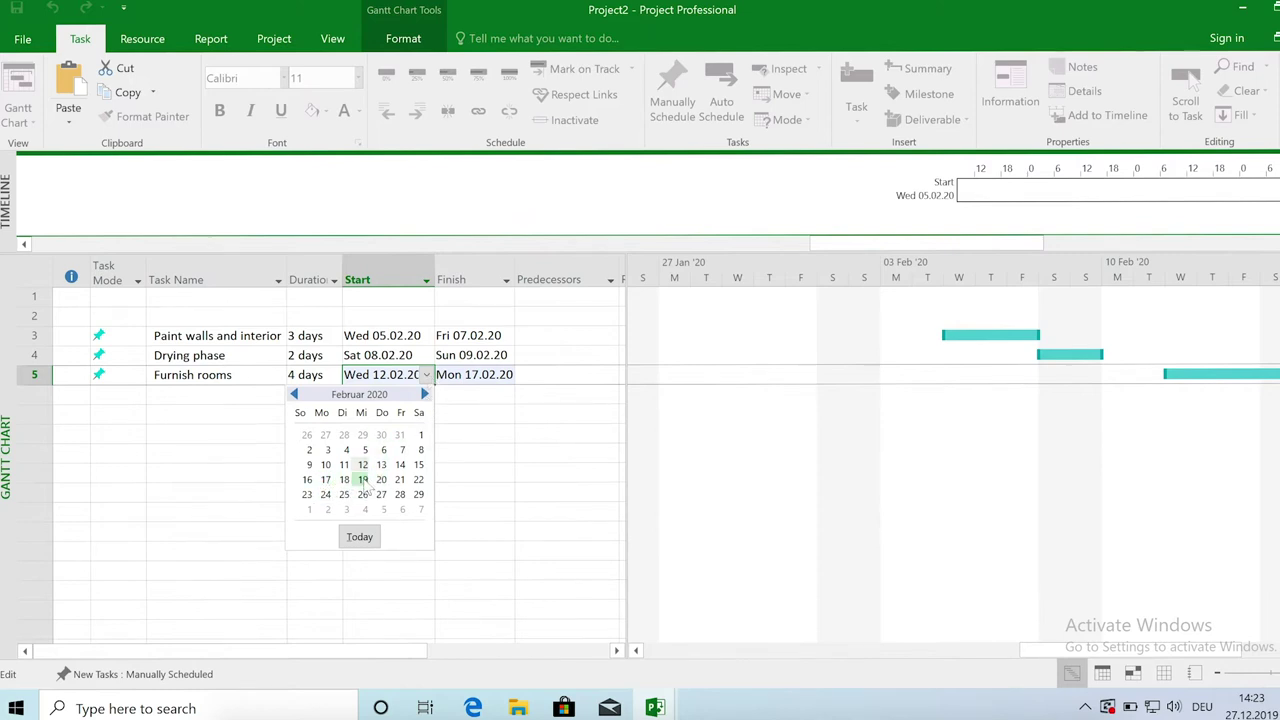
pyautogui.click(305, 480)
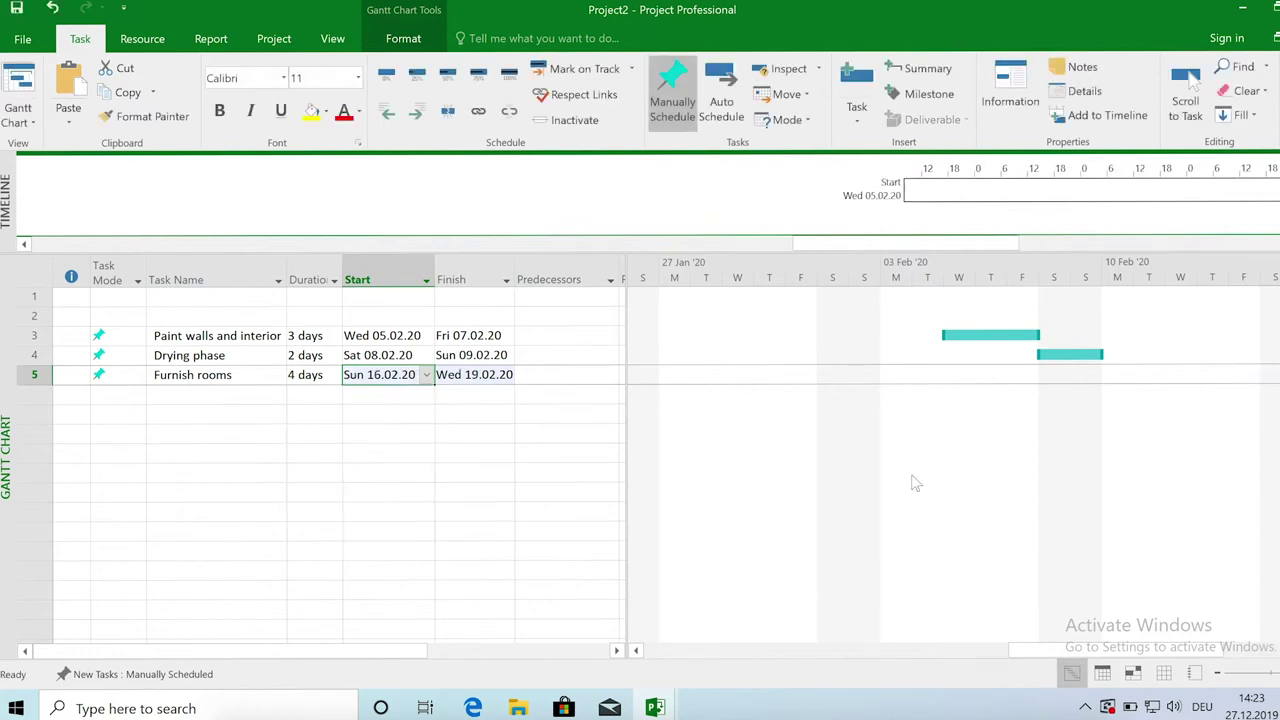
# - Scroll the Gantt chart and move Furnish rooms to start Tue 18.02.20, ending Fri 21.02.20
pyautogui.moveTo(1035, 650); pyautogui.dragTo(1082, 648)
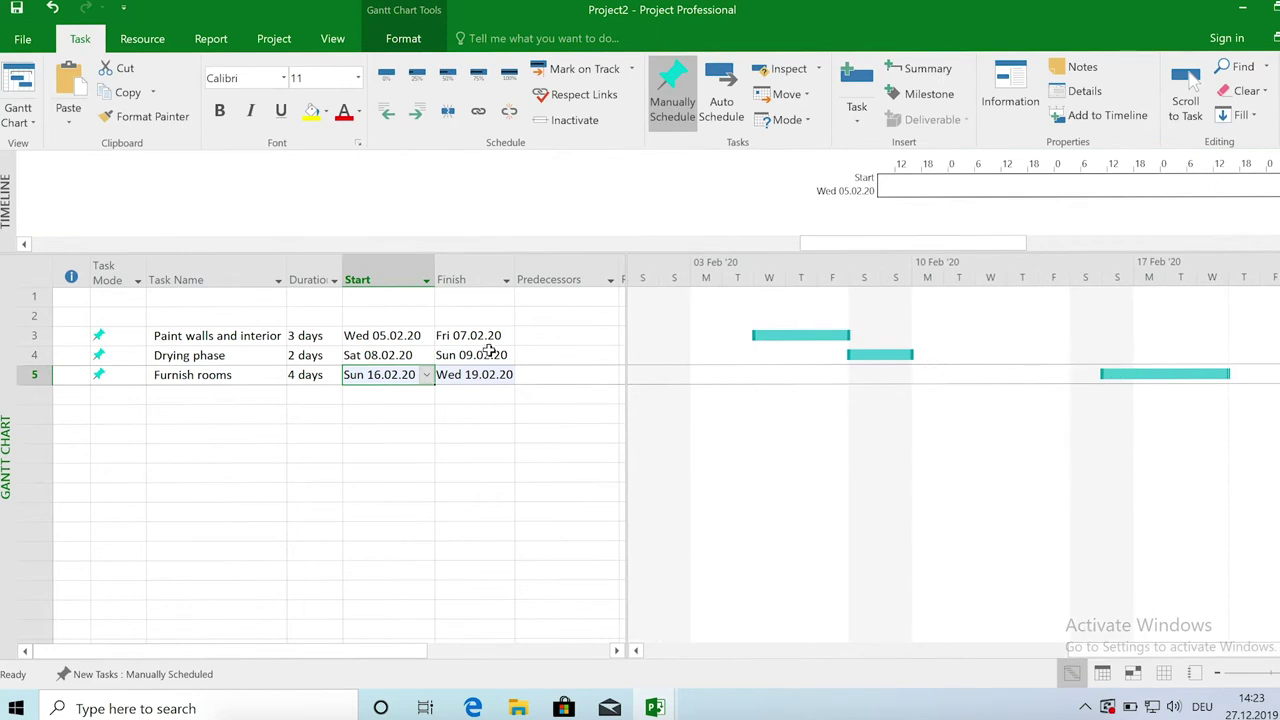
pyautogui.click(427, 376)
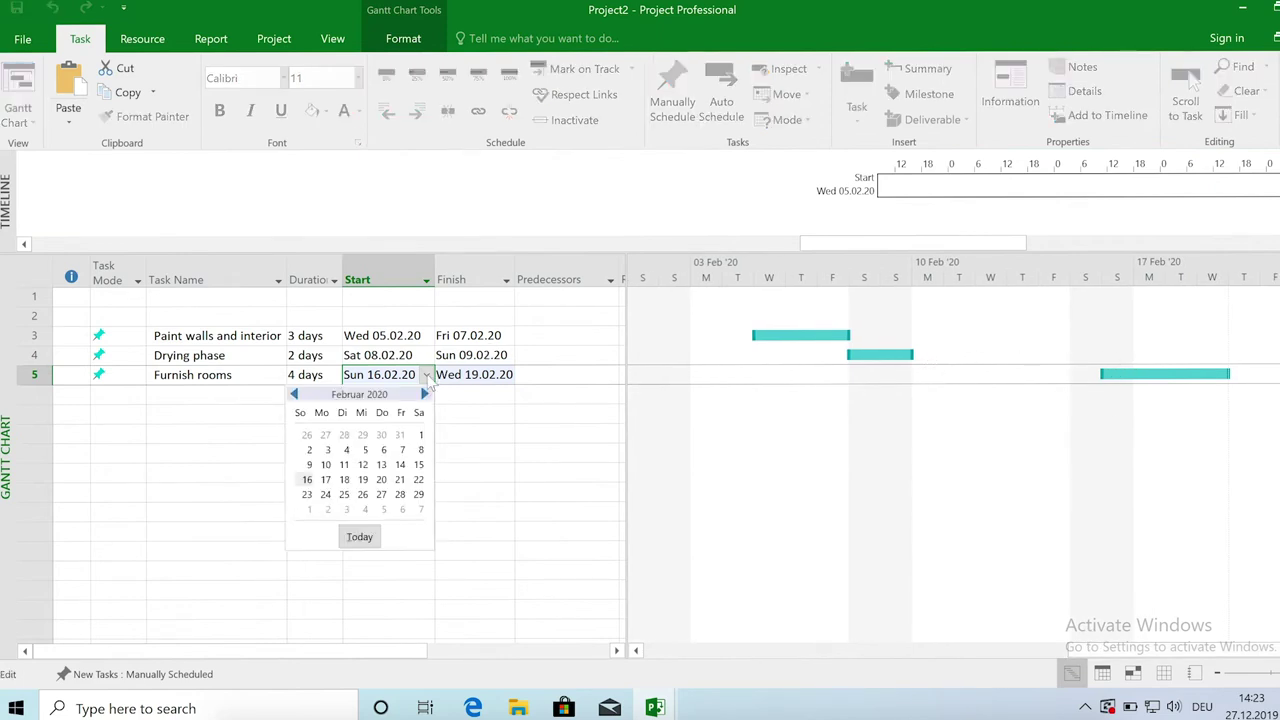
pyautogui.click(343, 479)
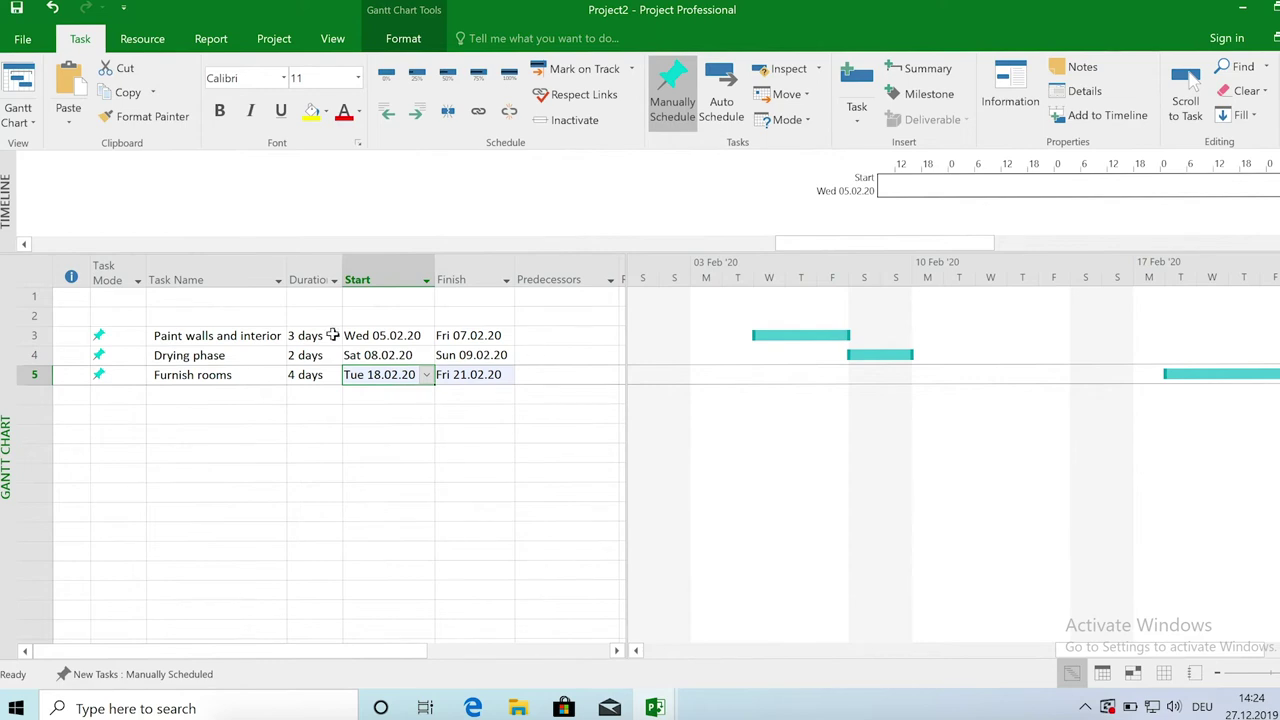
# - Enter predecessor 3 for Drying phase and predecessor 4 for Furnish rooms
pyautogui.click(551, 354)
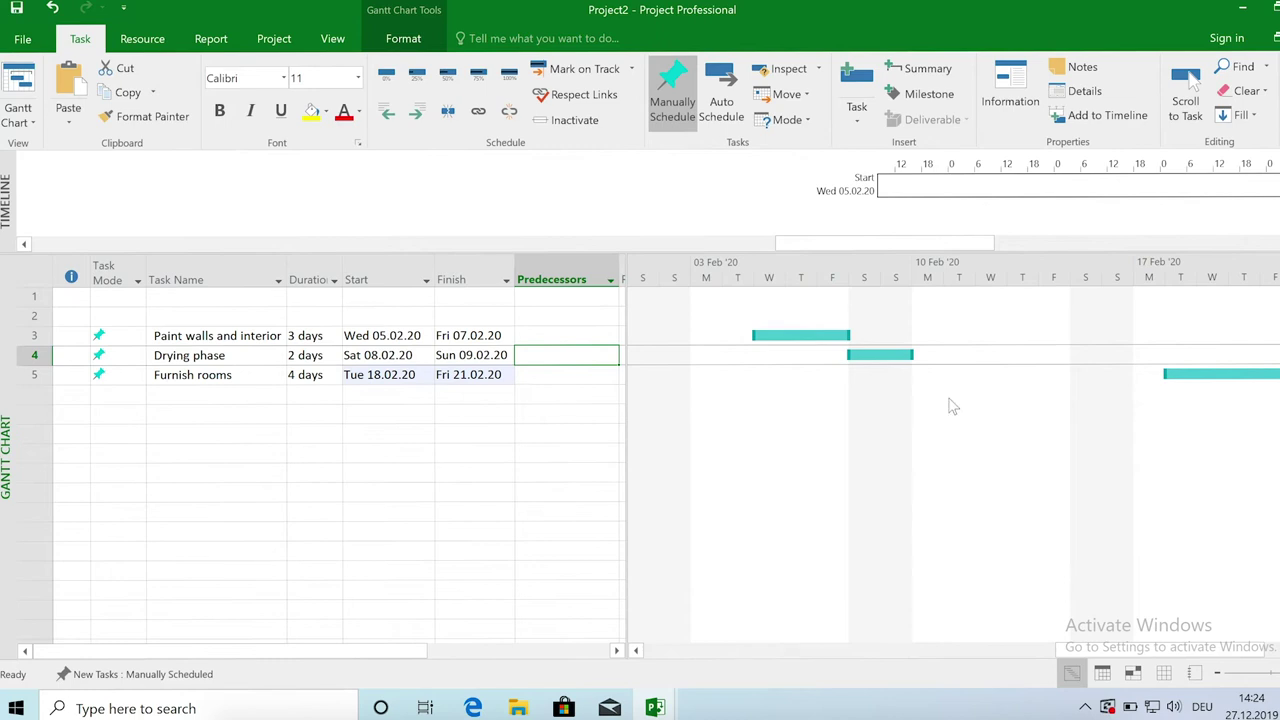
pyautogui.write('3')
pyautogui.press('Return')
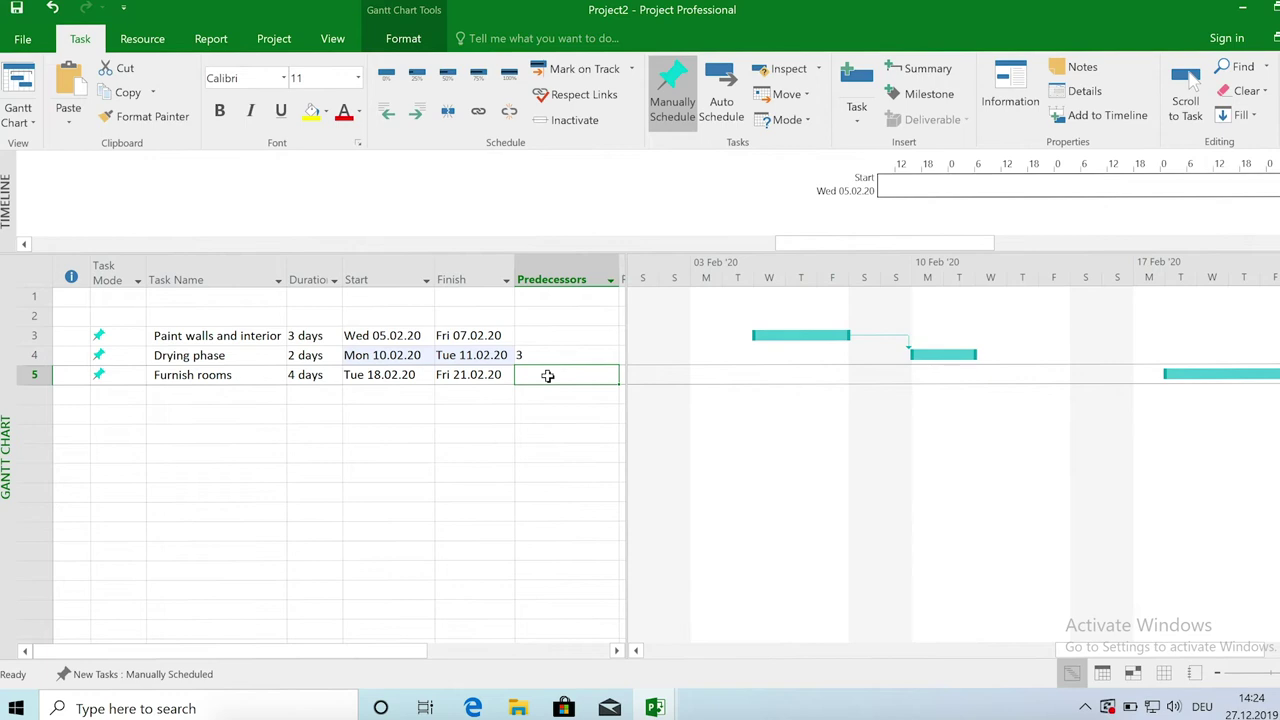
pyautogui.write('4')
pyautogui.press('Return')
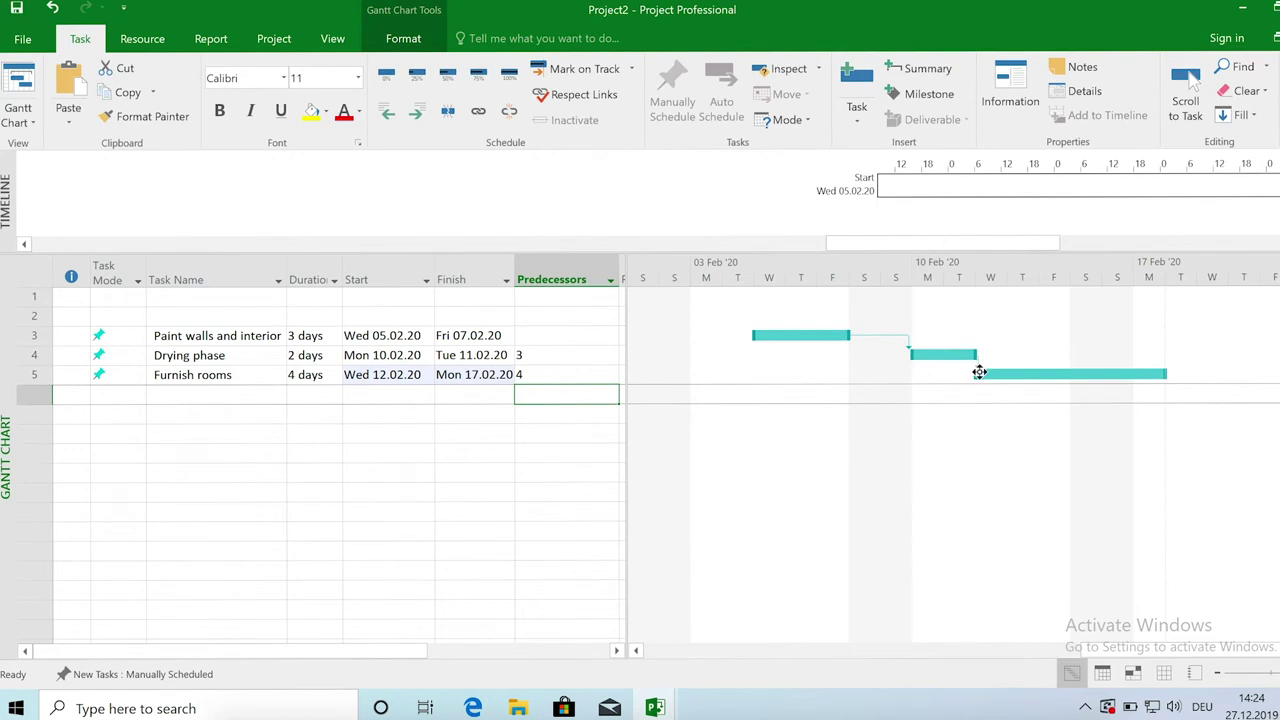
# - Set the Furnish rooms start back to Tue 18.02.20, keeping its link to task 4
pyautogui.click(370, 376)
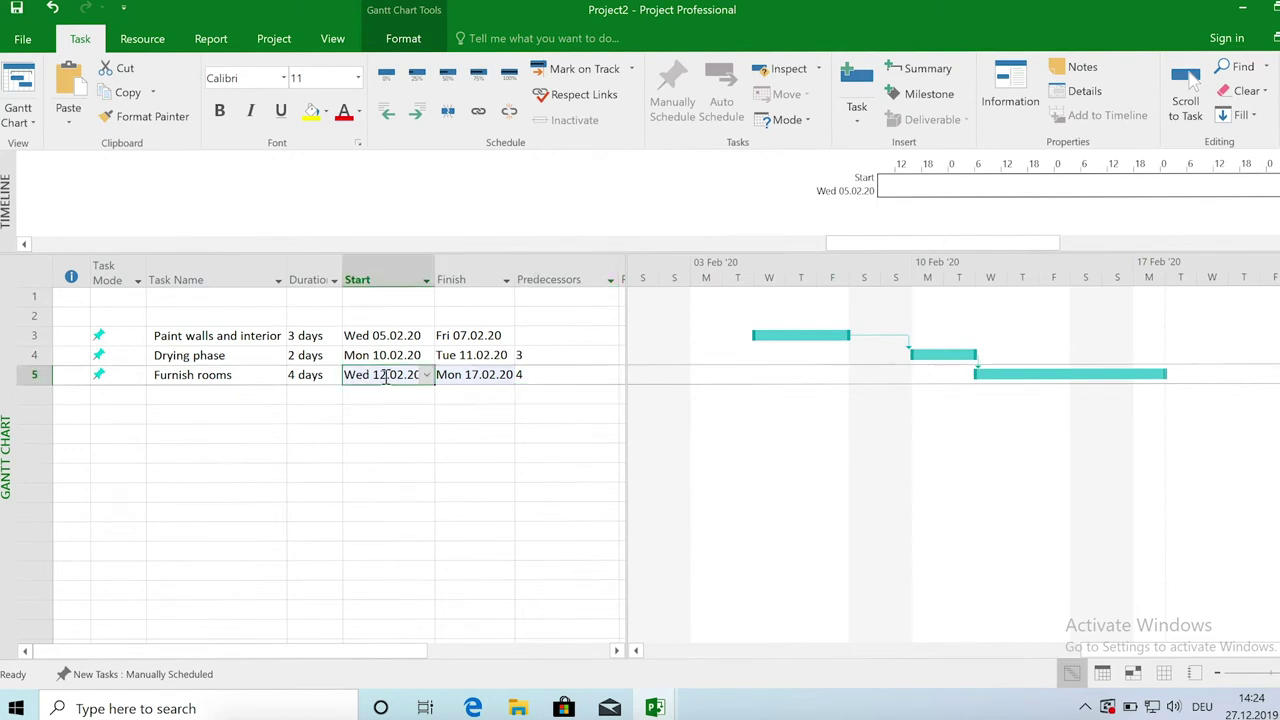
pyautogui.click(426, 374)
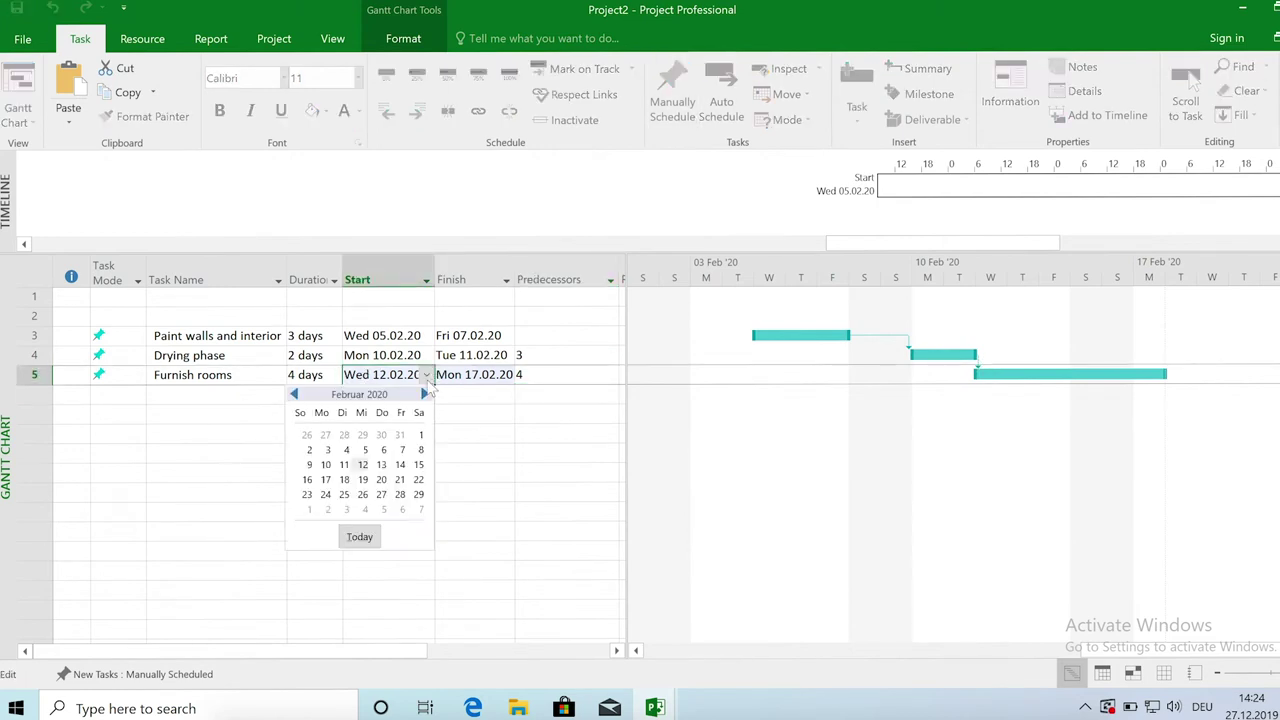
pyautogui.click(344, 480)
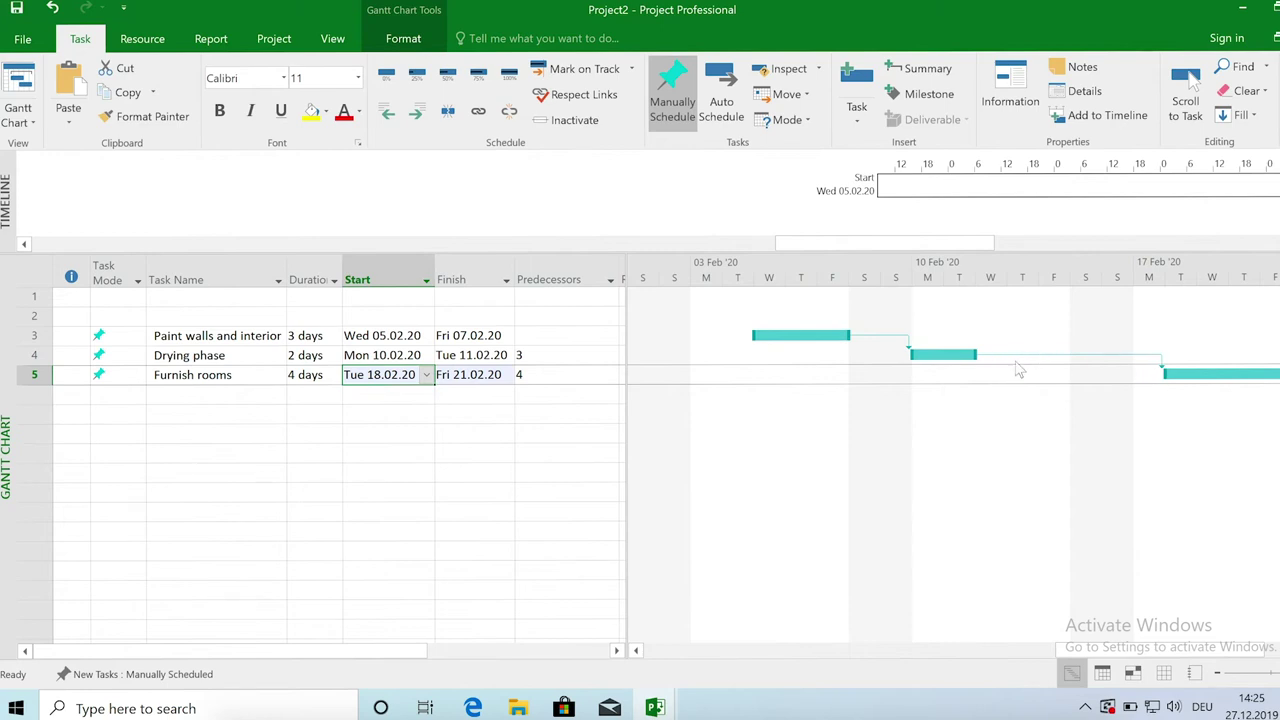
pyautogui.click(576, 432)
pyautogui.click(552, 415)
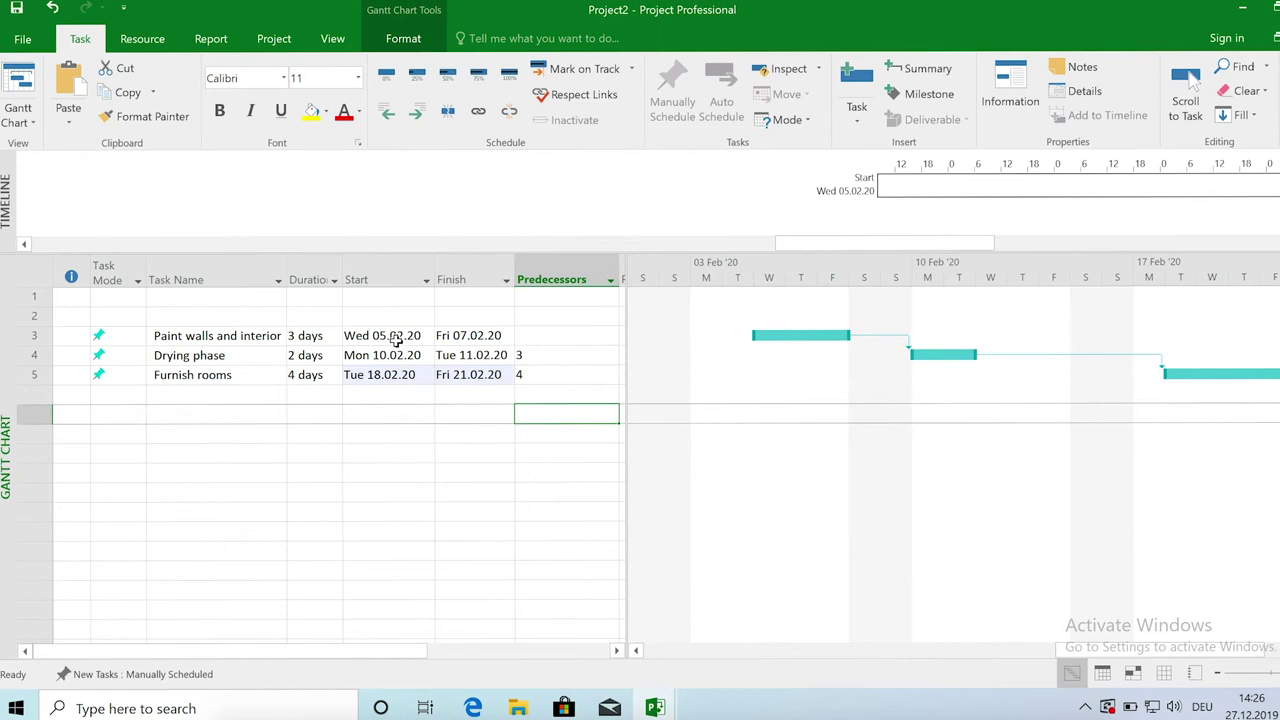
# - Clear the Drying phase dates and its predecessor entry
pyautogui.moveTo(390, 356); pyautogui.dragTo(524, 377)
pyautogui.click(495, 355)
pyautogui.press('Delete')
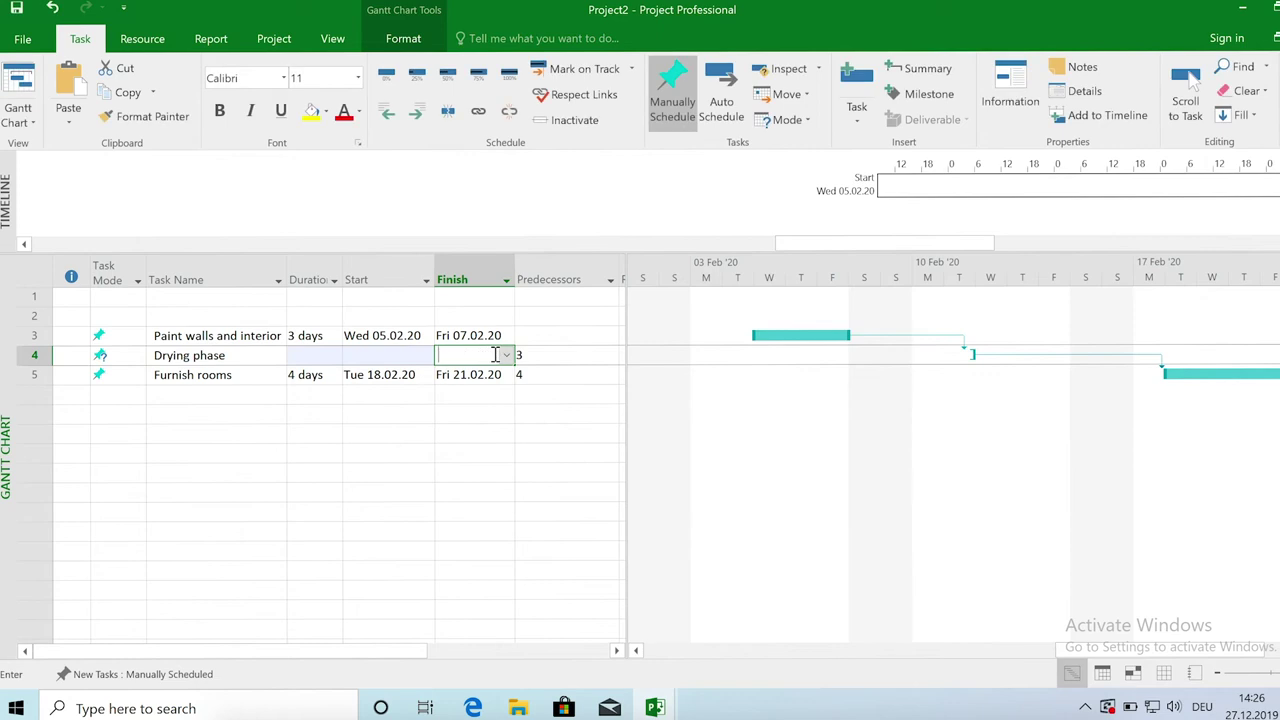
pyautogui.press('Tab')
pyautogui.press('Delete')
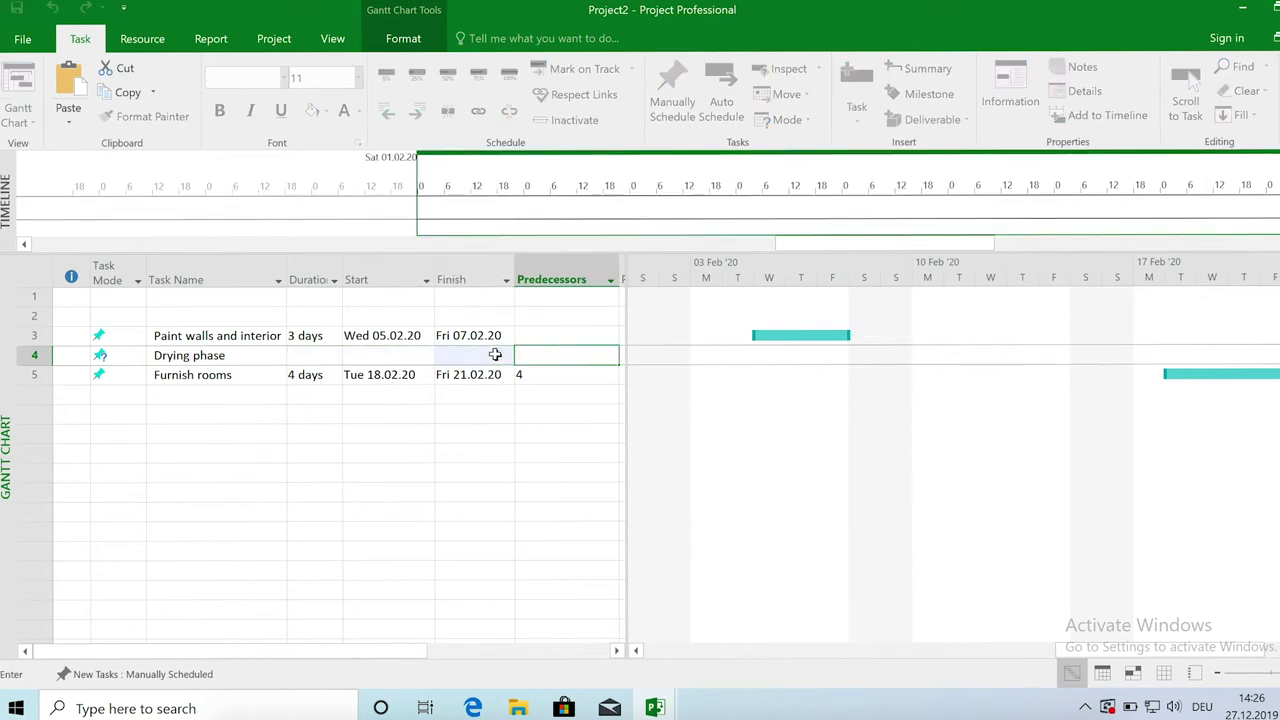
pyautogui.write('3')
# - Clear the Furnish rooms start and finish dates and remove both predecessor links
pyautogui.moveTo(420, 373); pyautogui.dragTo(458, 375)
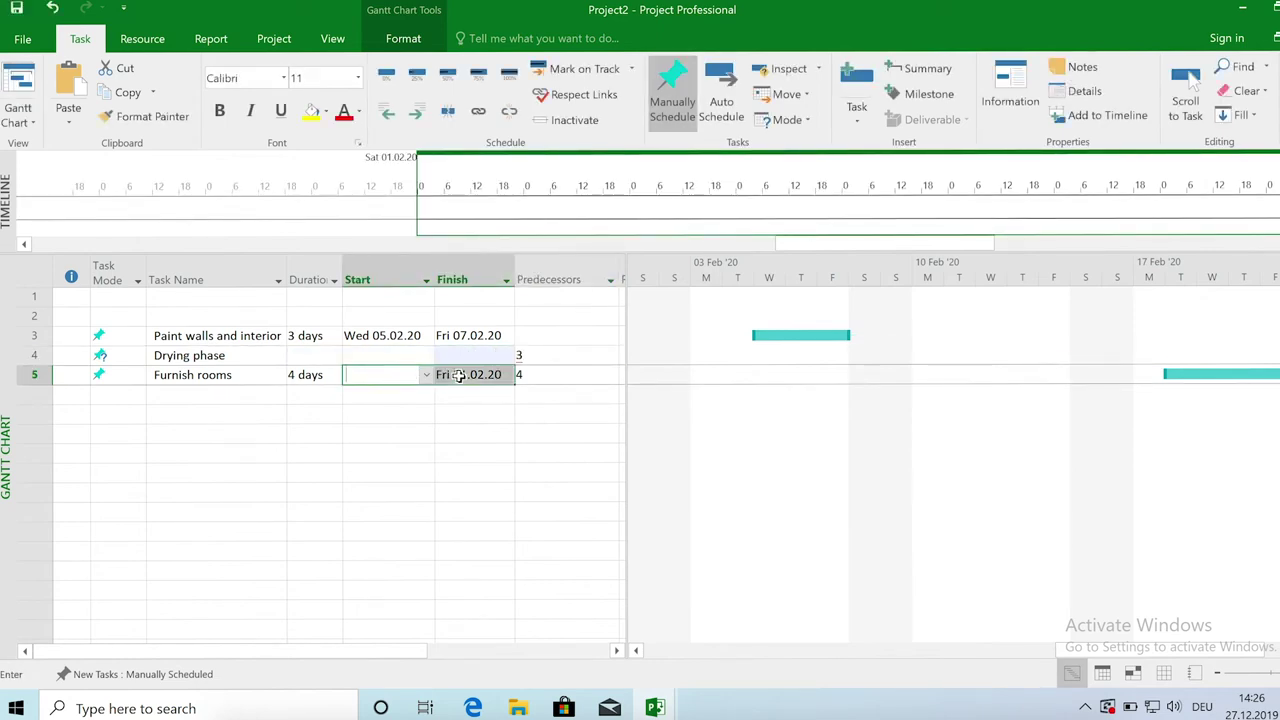
pyautogui.press('Return')
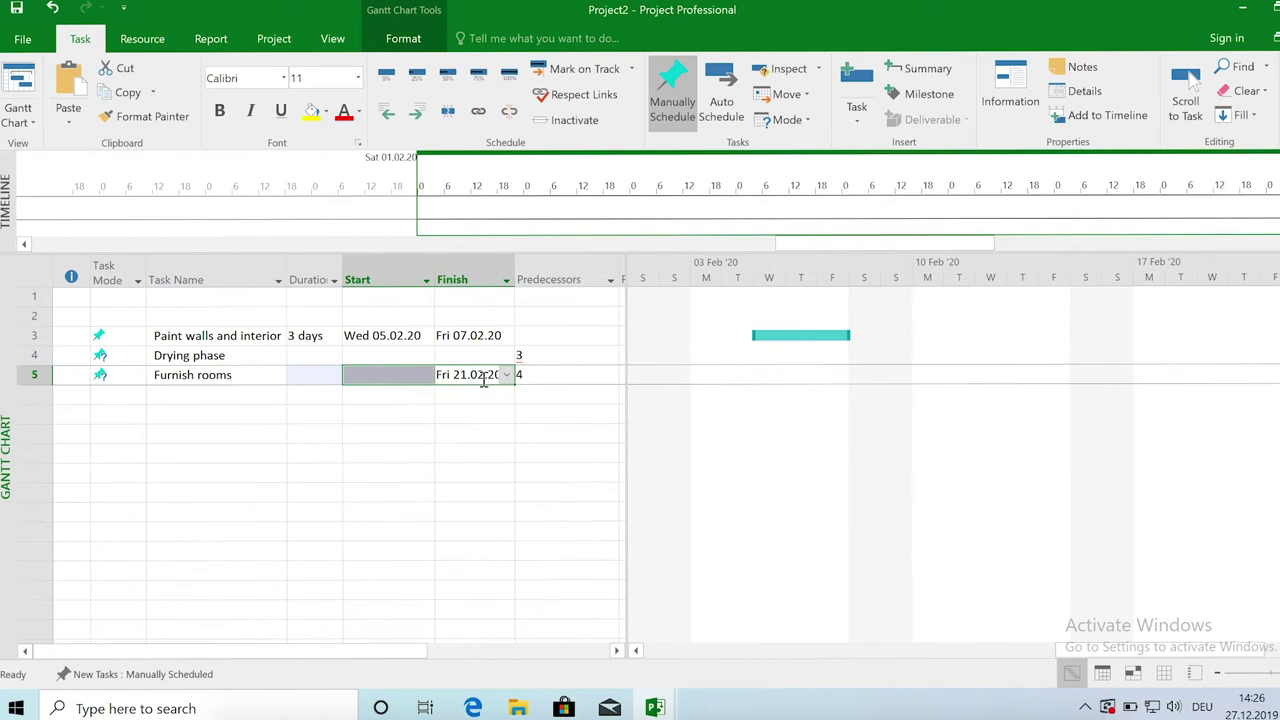
pyautogui.press('Delete')
pyautogui.click(545, 355)
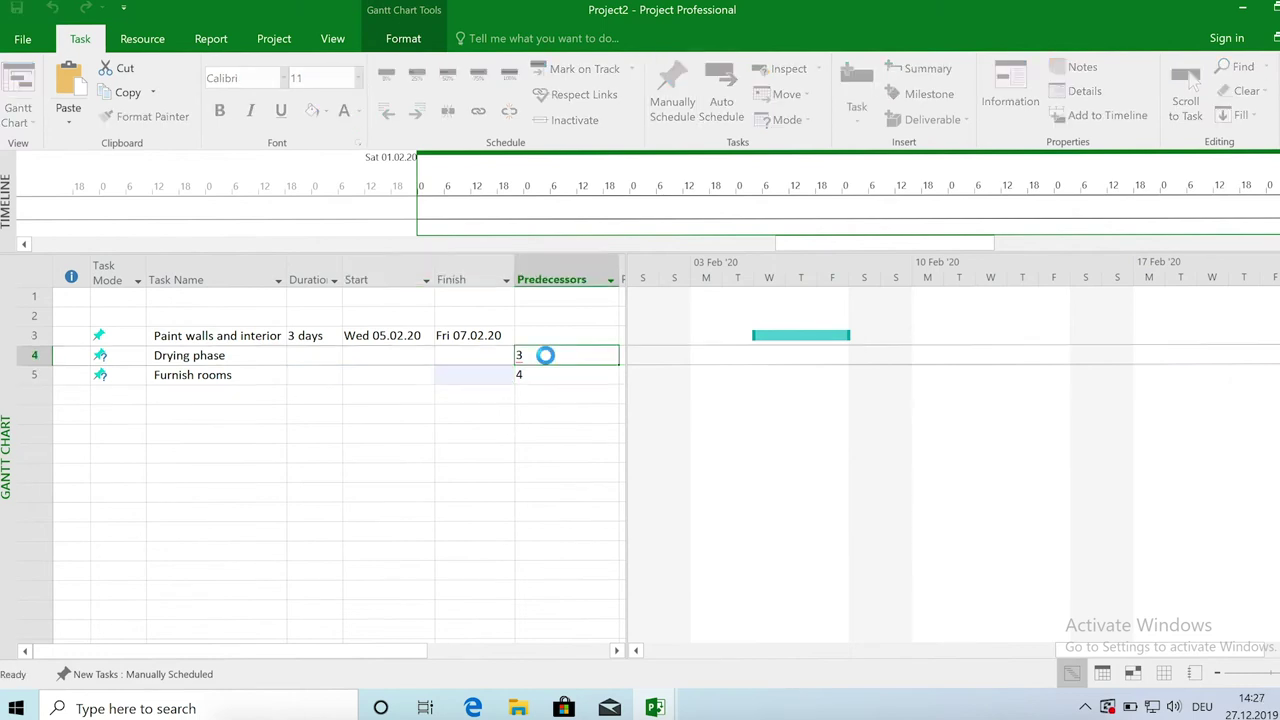
pyautogui.press('Delete')
pyautogui.click(543, 373)
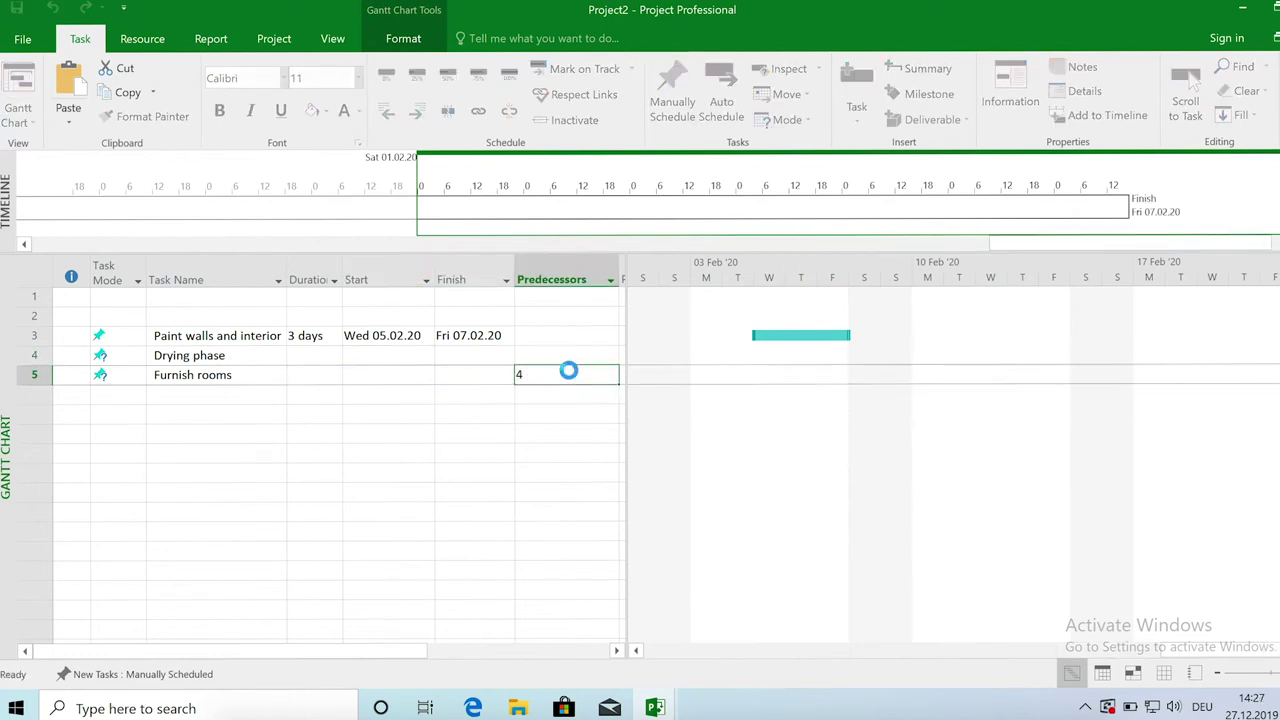
pyautogui.press('Delete')
pyautogui.click(292, 473)
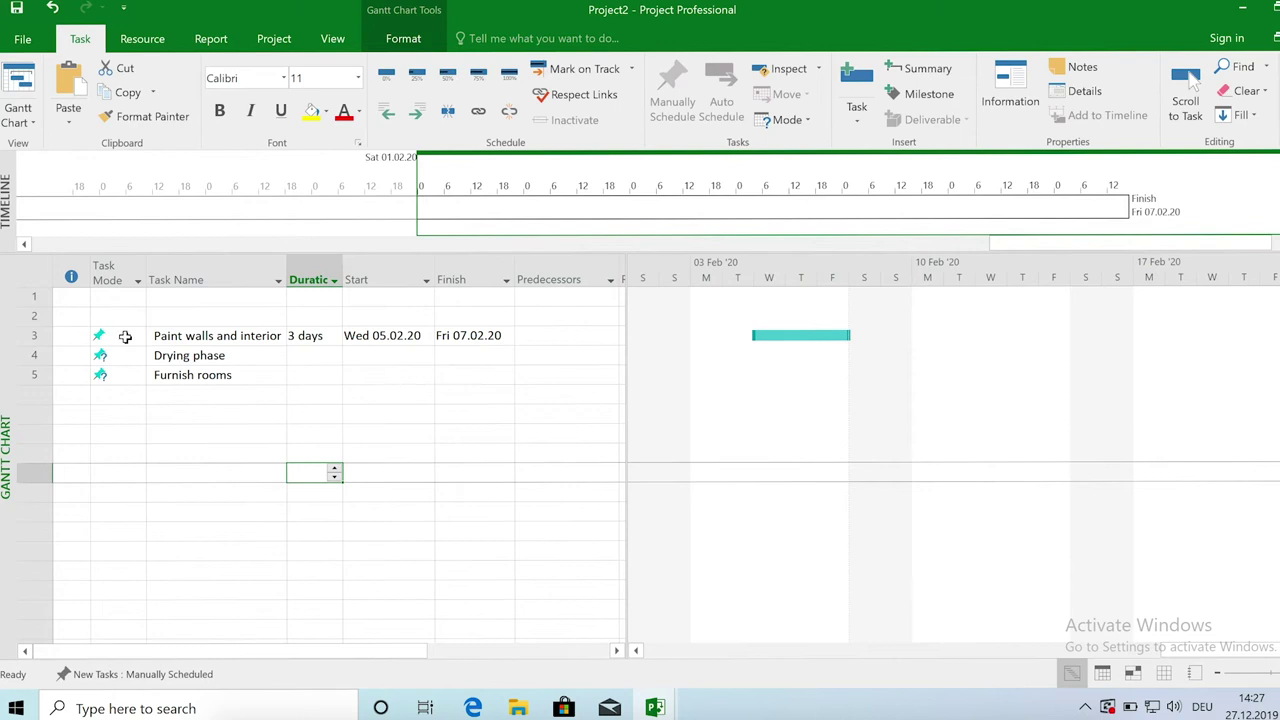
# - Switch the painting, Drying phase and Furnish rooms tasks to Auto Scheduled in Task Mode
pyautogui.moveTo(125, 337)
pyautogui.mouseDown()
pyautogui.moveTo(134, 348)
pyautogui.moveTo(131, 287)
pyautogui.moveTo(136, 338)
pyautogui.mouseUp()
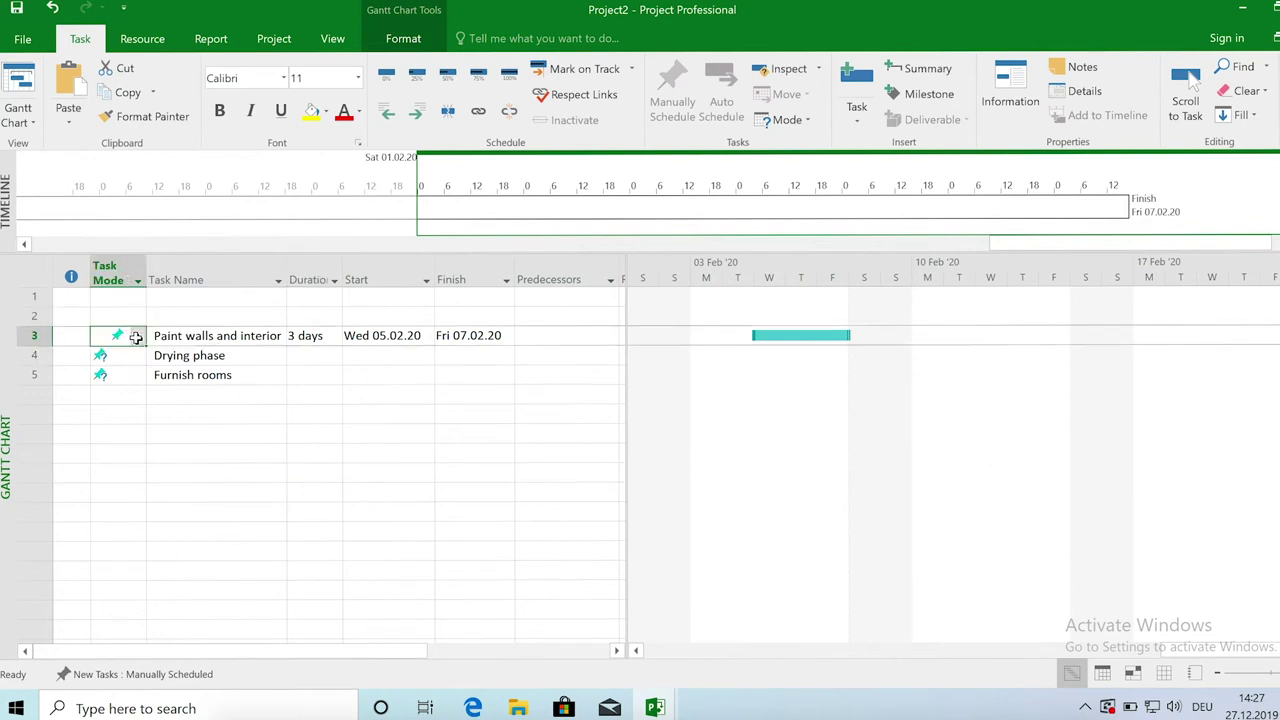
pyautogui.click(138, 336)
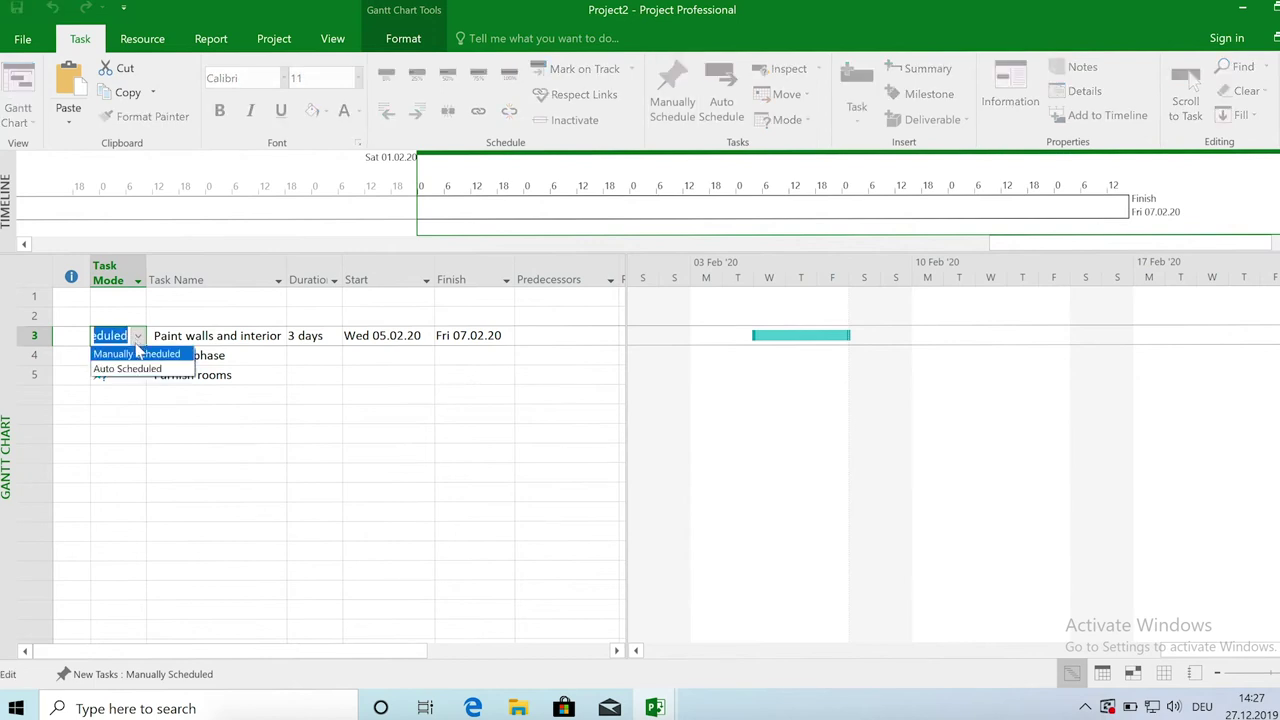
pyautogui.click(130, 369)
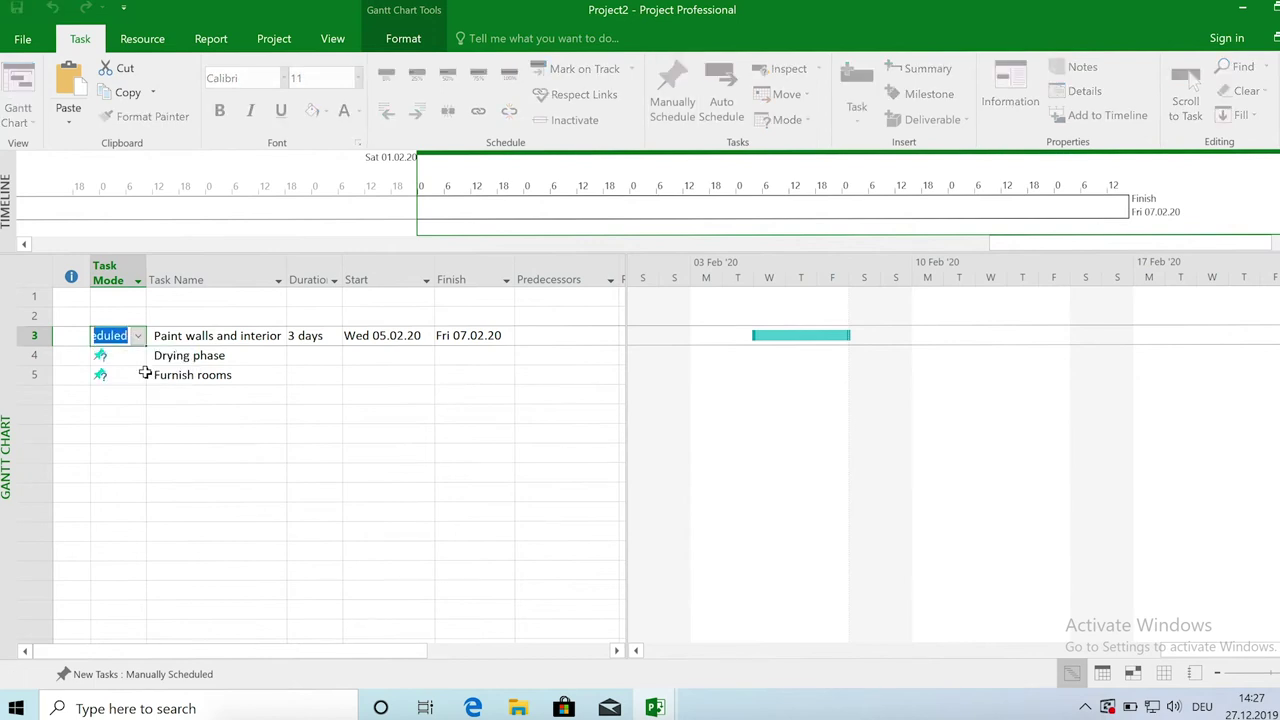
pyautogui.click(134, 362)
pyautogui.click(138, 356)
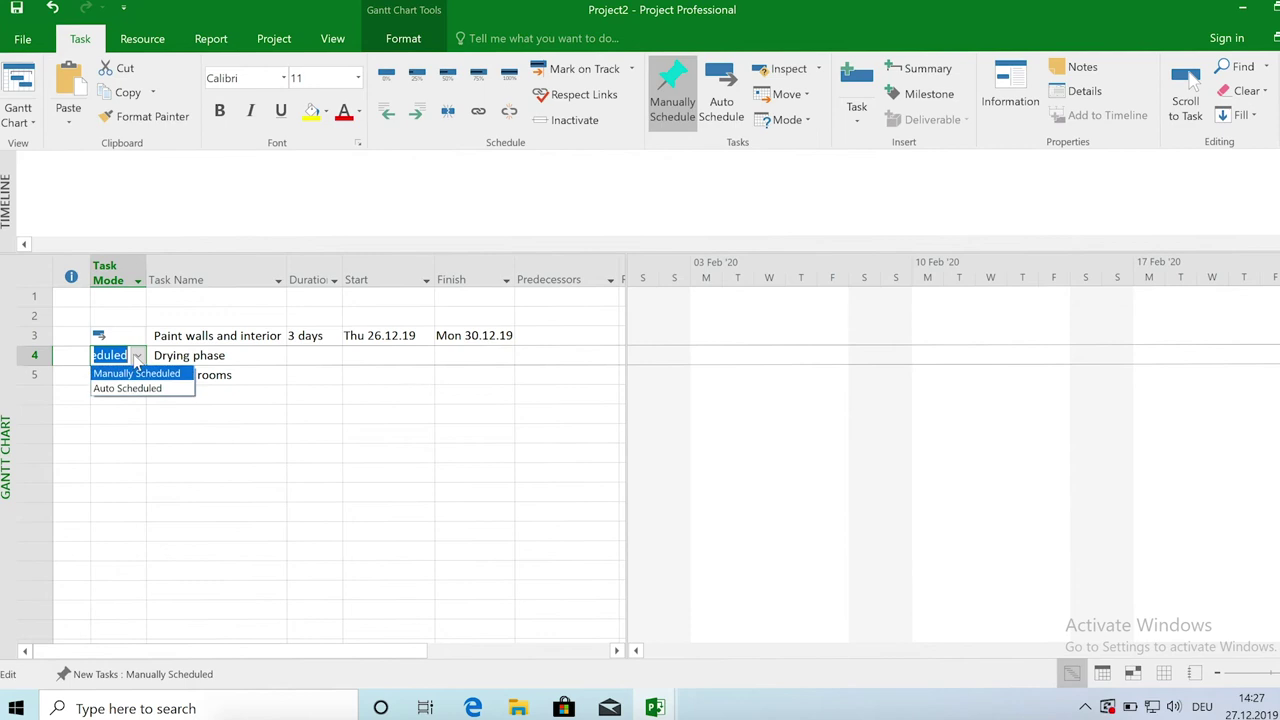
pyautogui.click(130, 389)
pyautogui.click(130, 374)
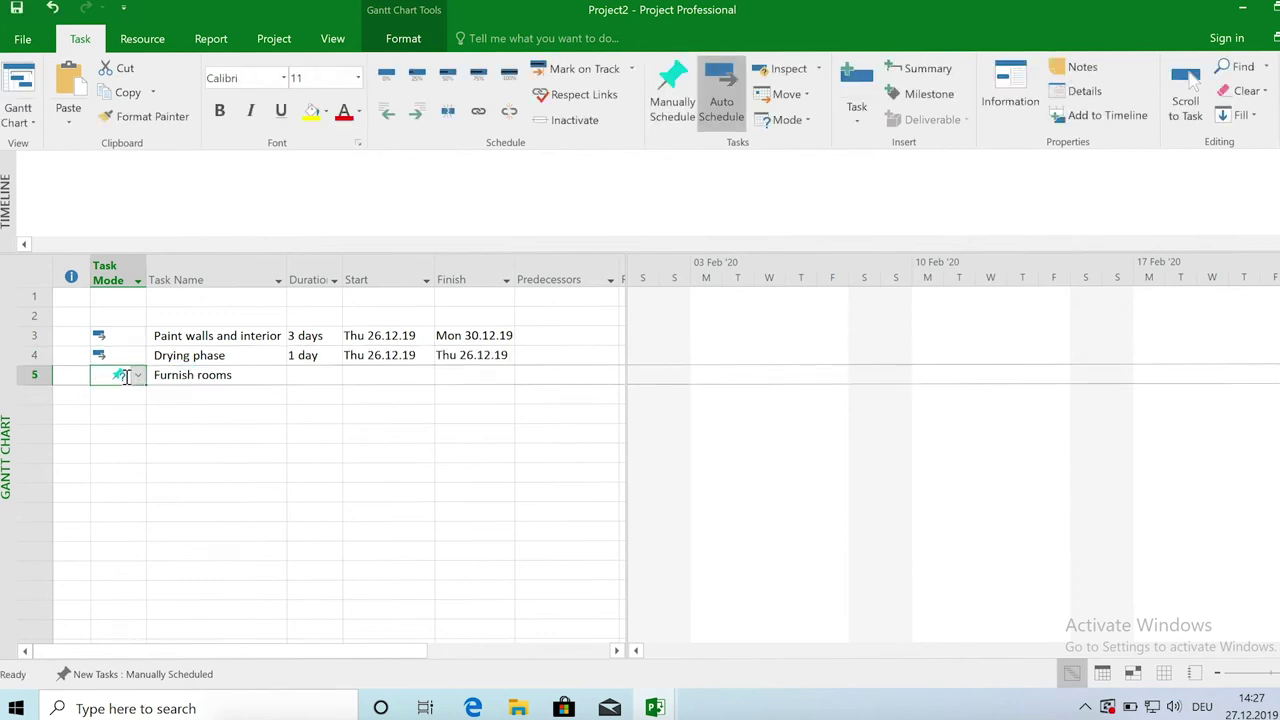
pyautogui.click(138, 375)
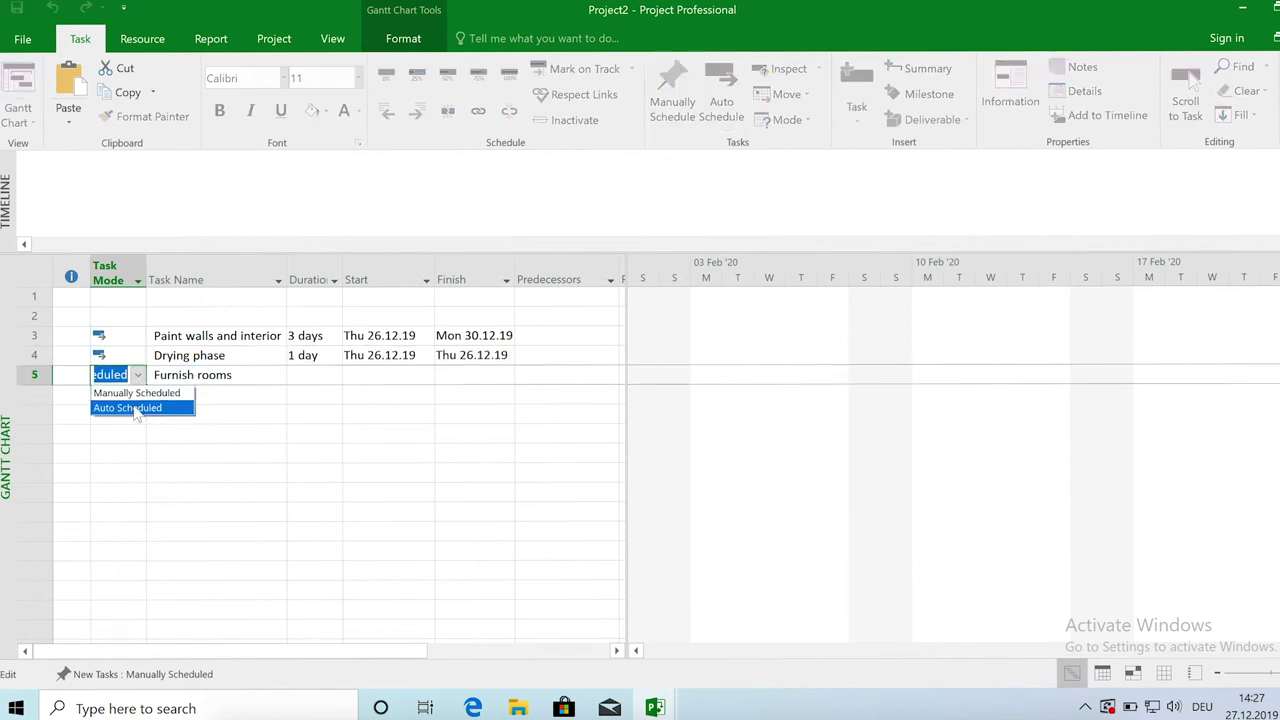
pyautogui.click(134, 408)
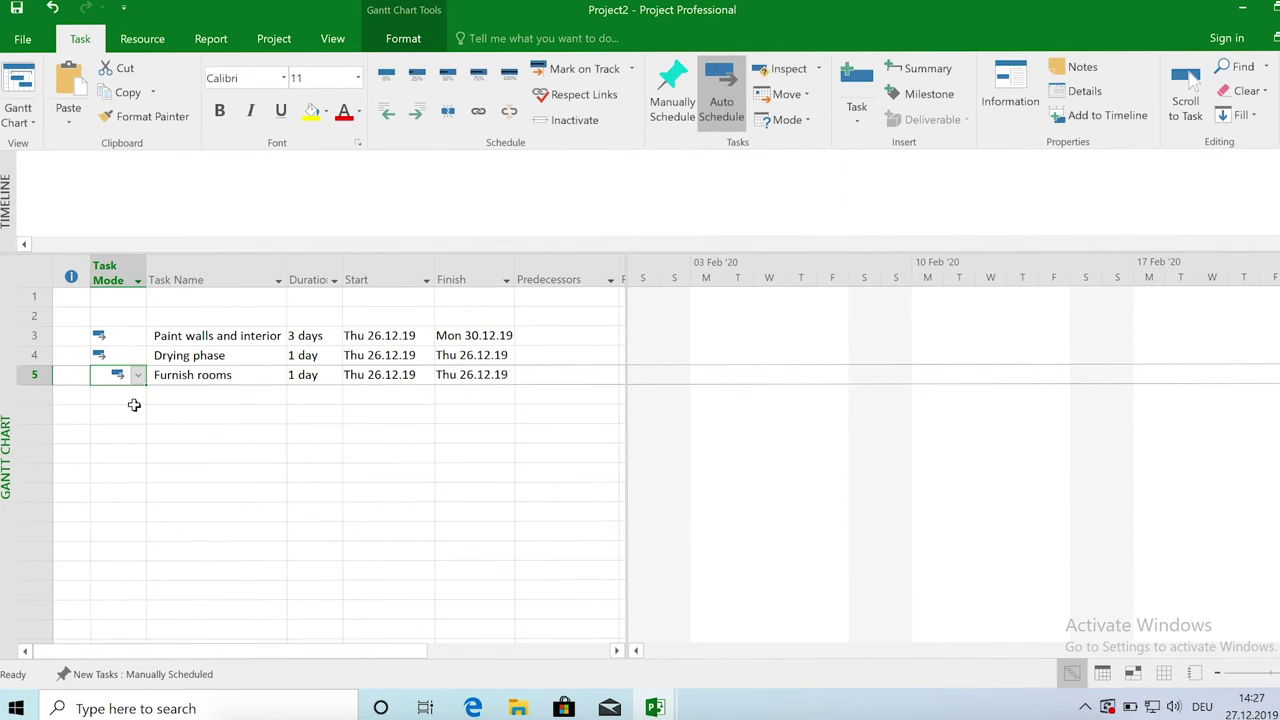
pyautogui.click(190, 412)
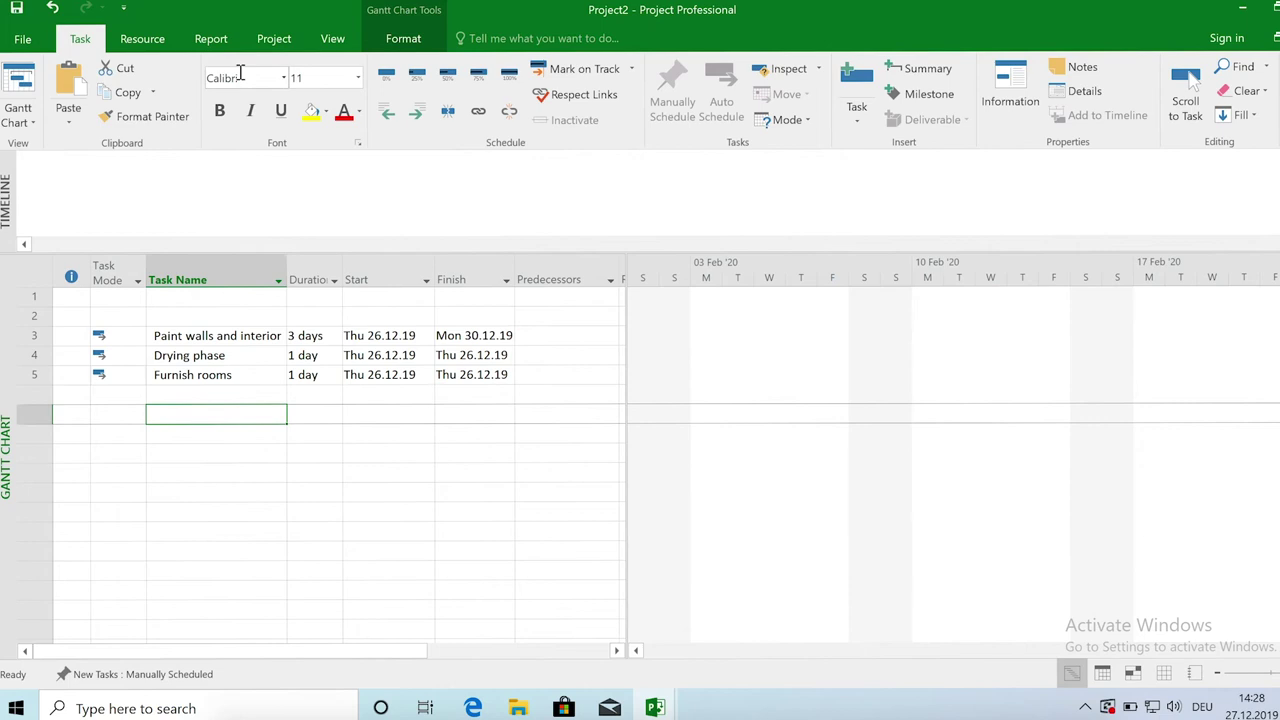
# - Switch the ribbon to the Project tab to show the project-wide commands
pyautogui.click(274, 38)
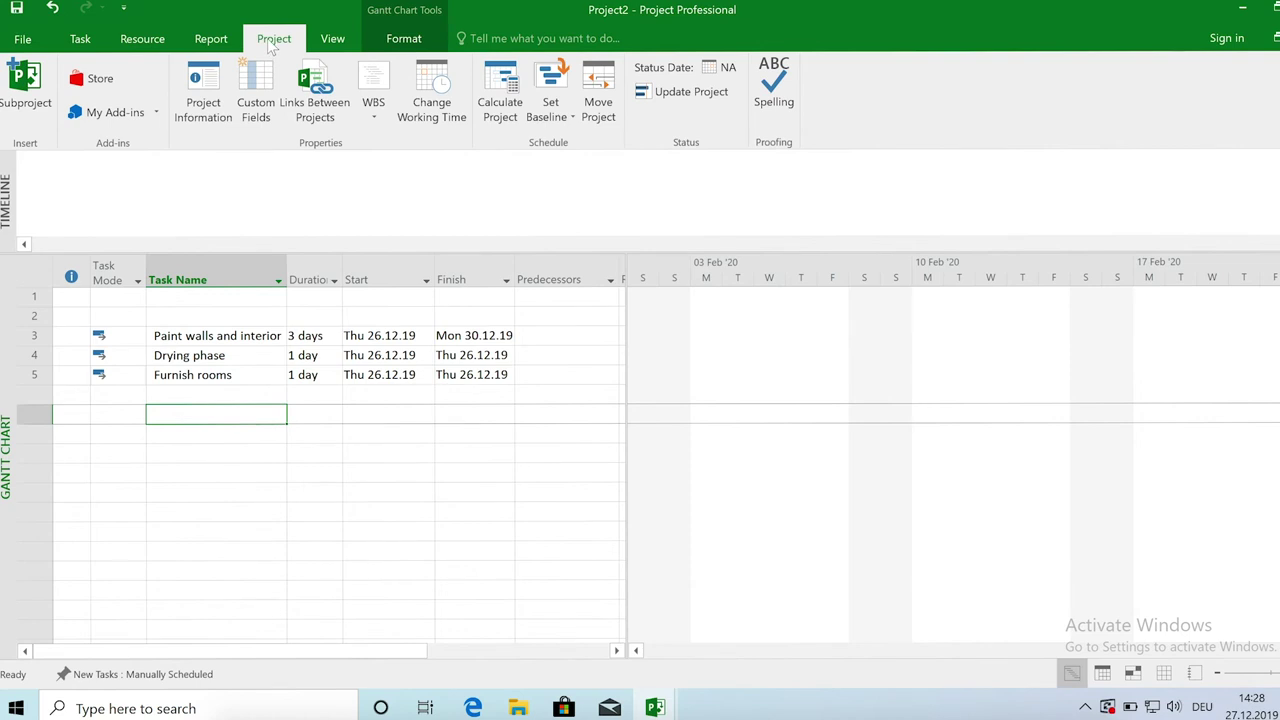
# - In Project Information, set the project start date to Wed 05.02.20 via the calendar
pyautogui.click(212, 88)
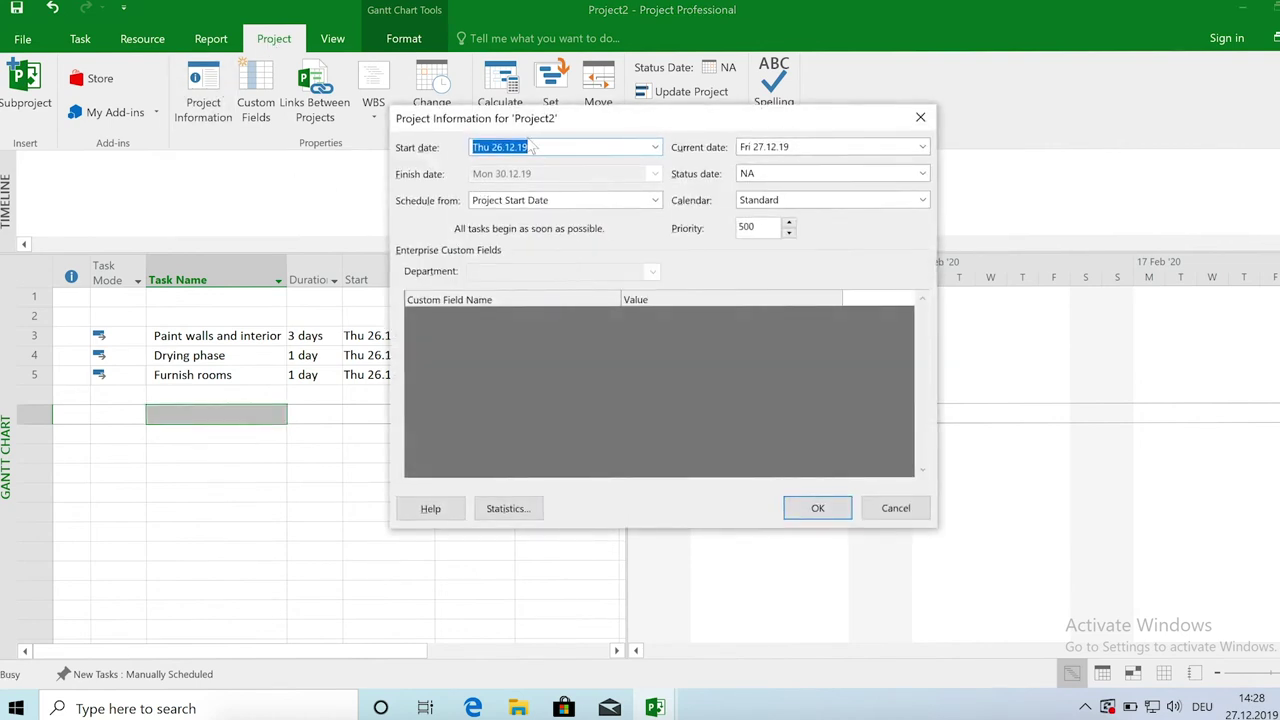
pyautogui.click(592, 148)
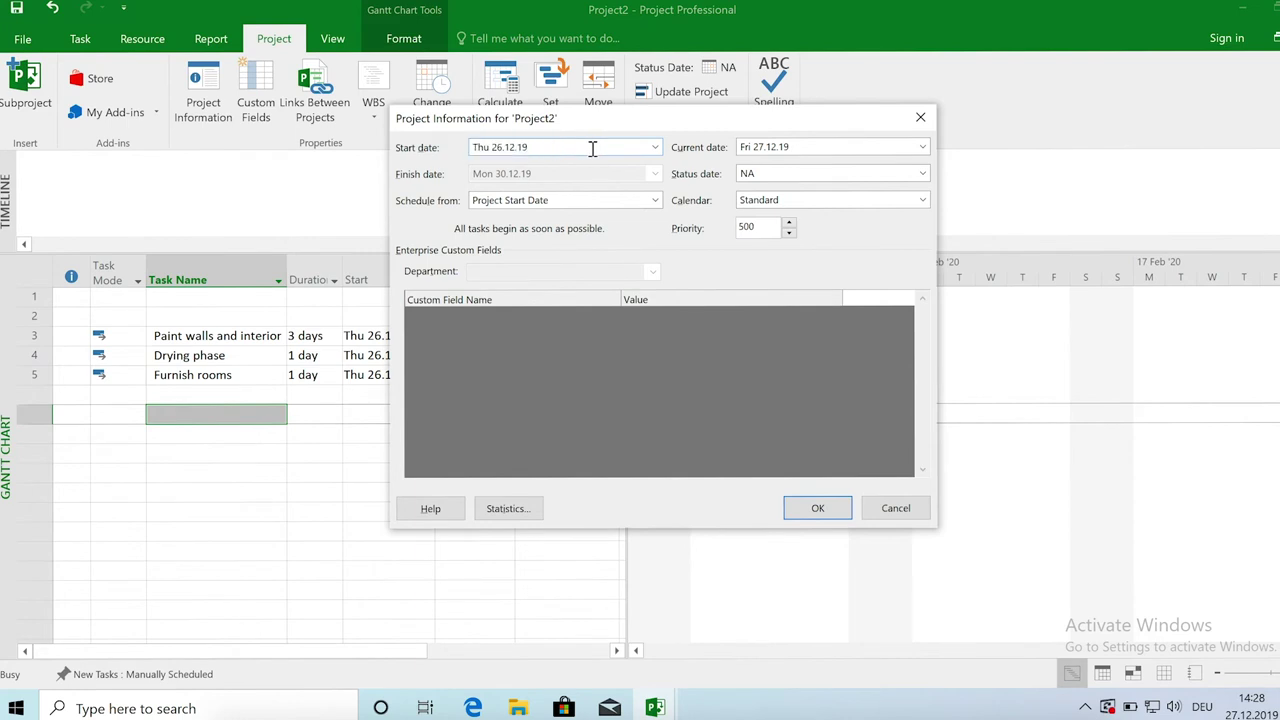
pyautogui.click(655, 148)
pyautogui.click(653, 165)
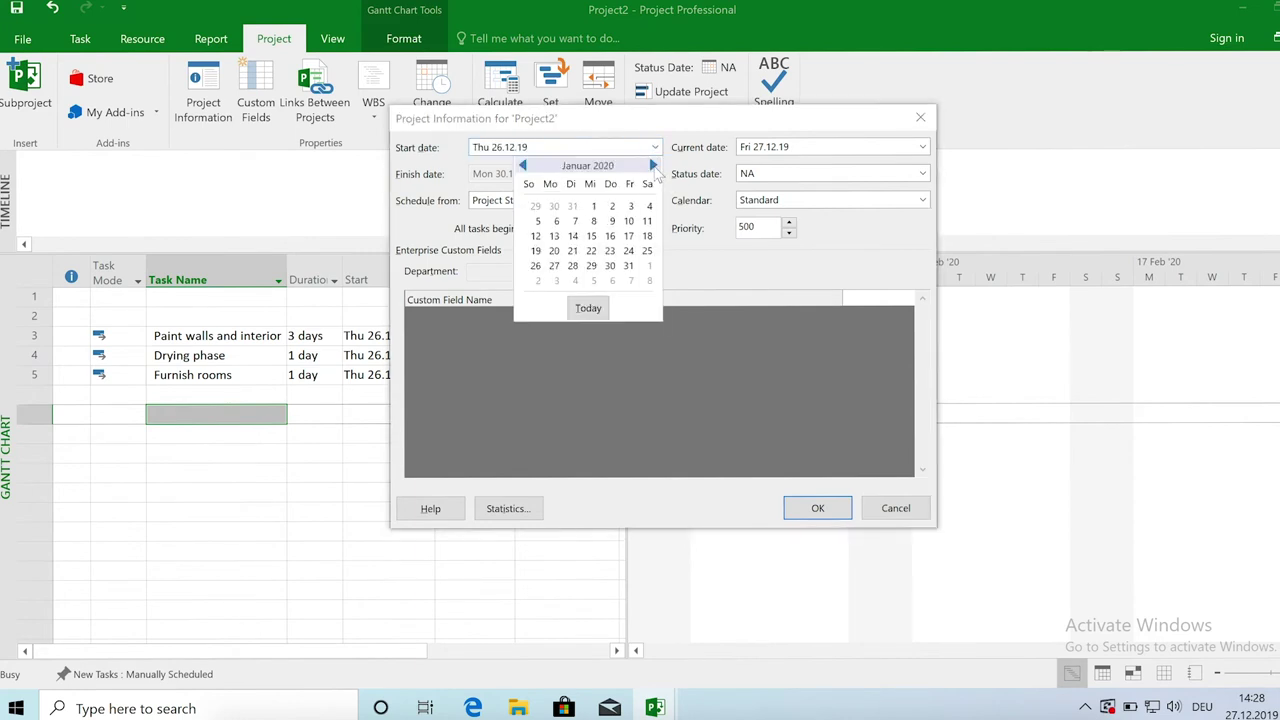
pyautogui.click(653, 166)
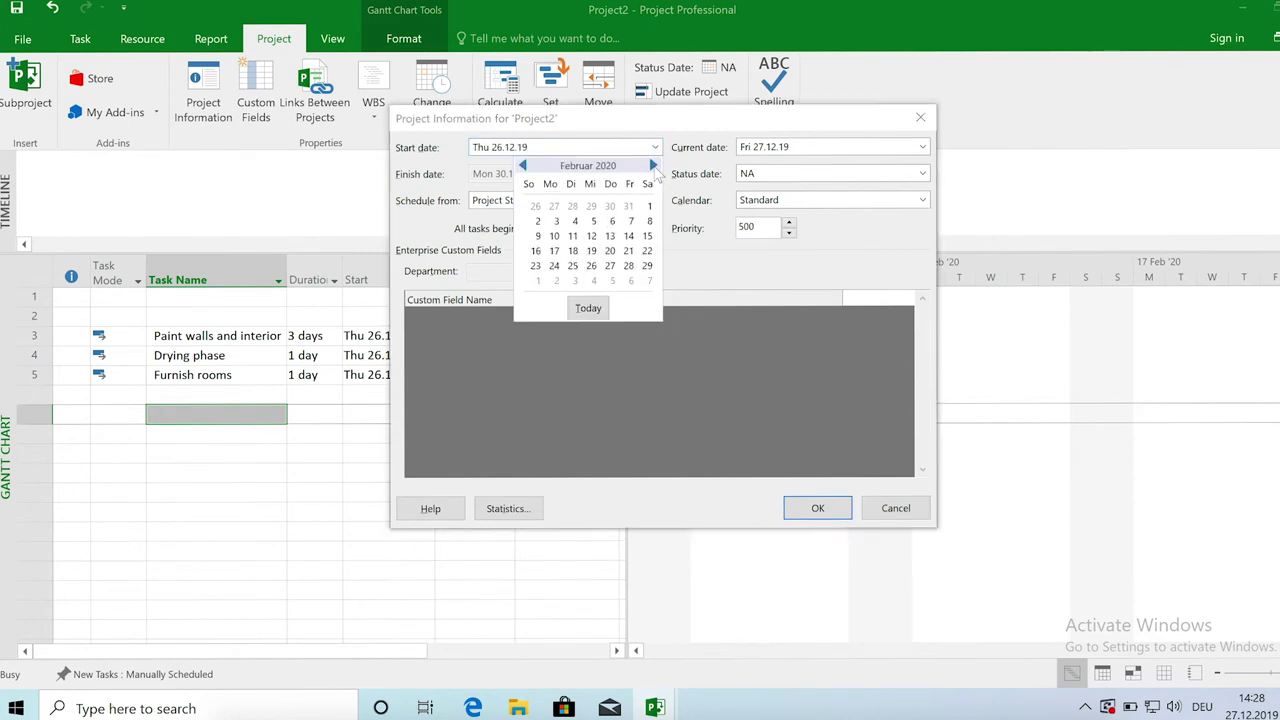
pyautogui.click(593, 221)
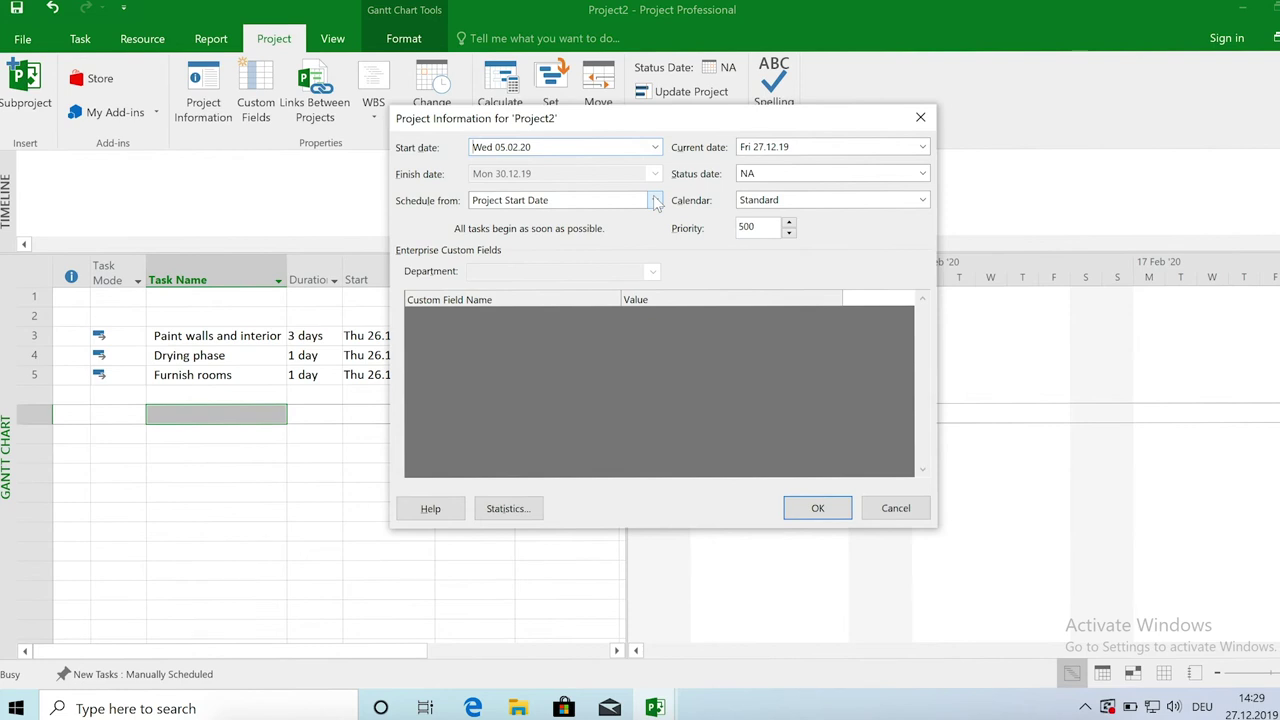
# - Keep scheduling from Project Start Date and apply, so all tasks begin Wed 05.02.20
pyautogui.click(656, 201)
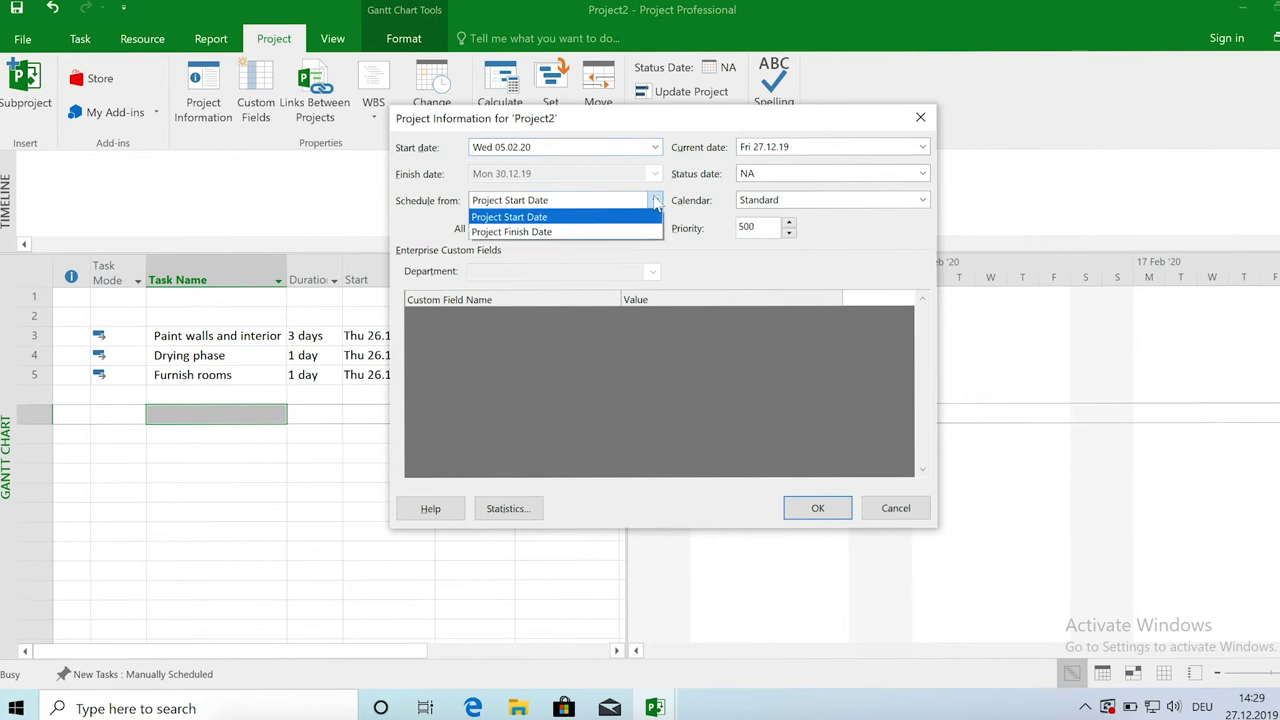
pyautogui.click(616, 233)
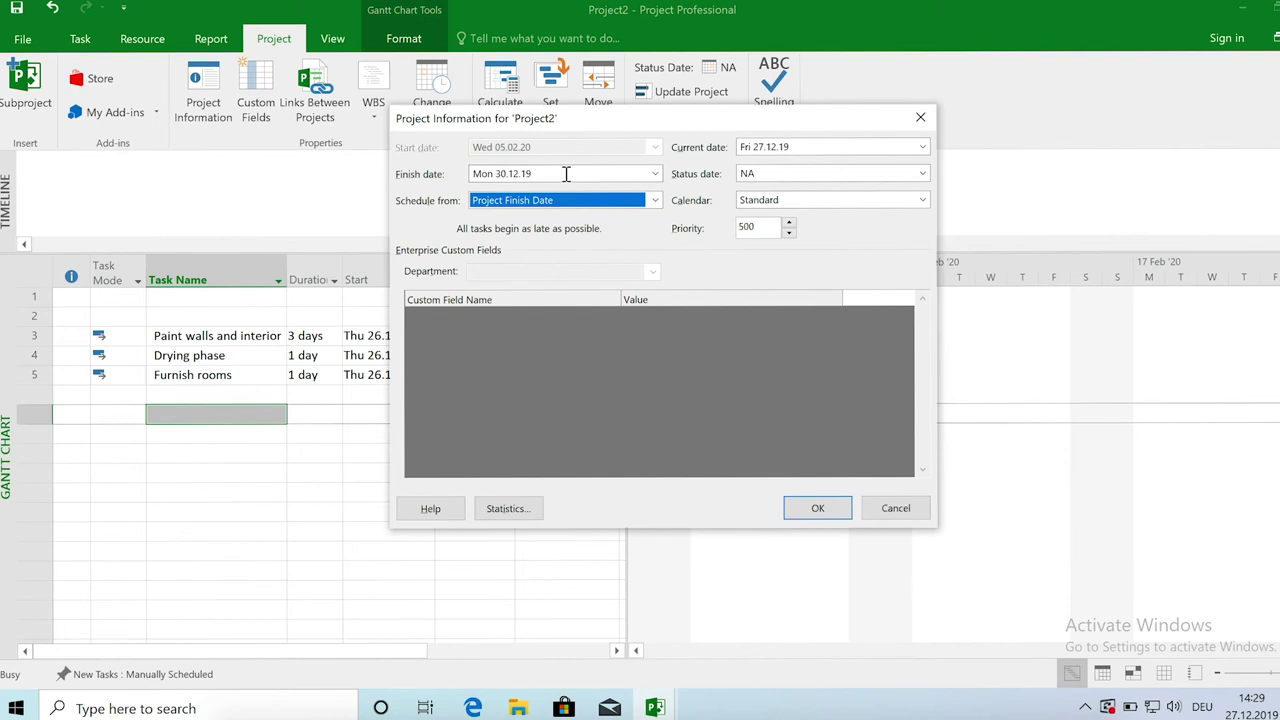
pyautogui.click(654, 200)
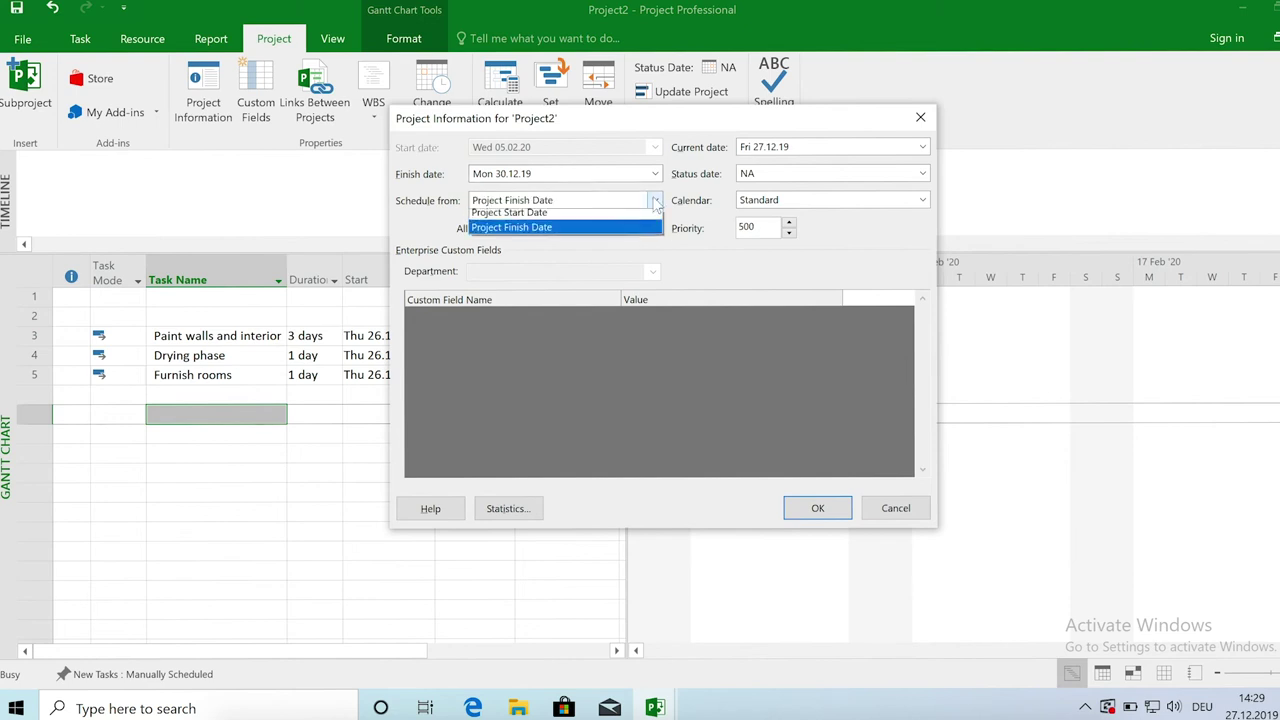
pyautogui.click(588, 218)
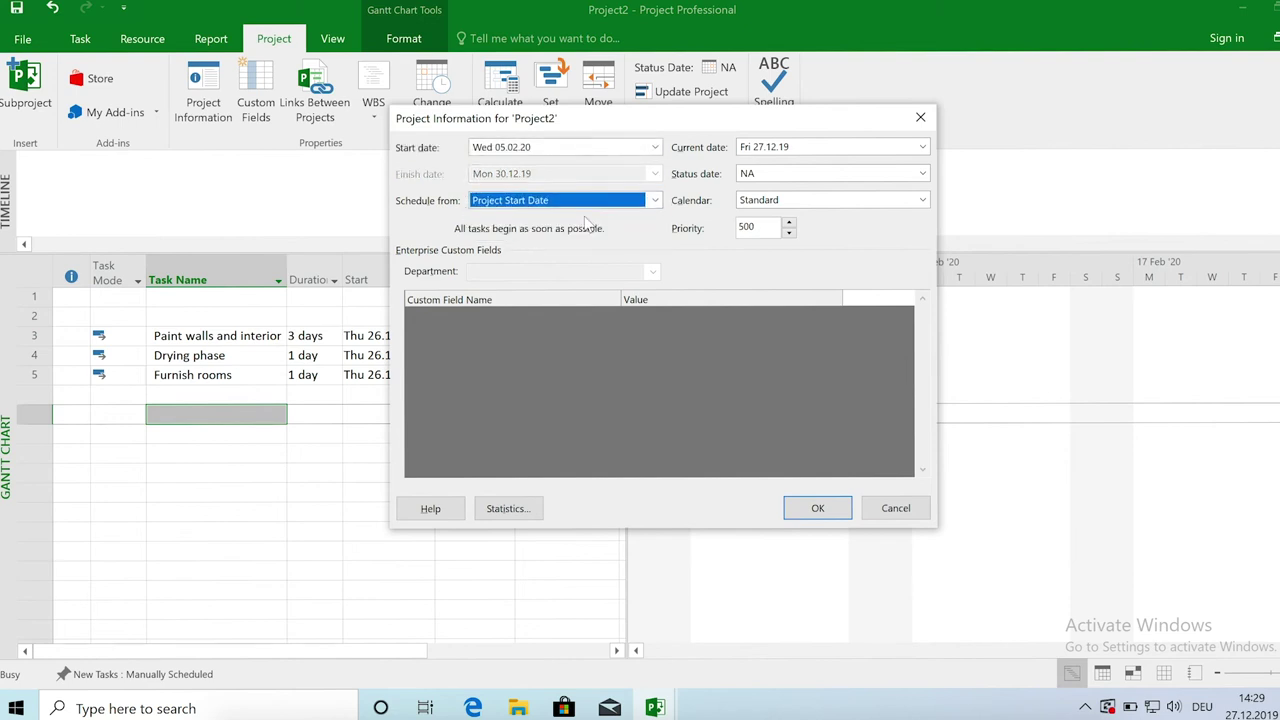
pyautogui.click(822, 509)
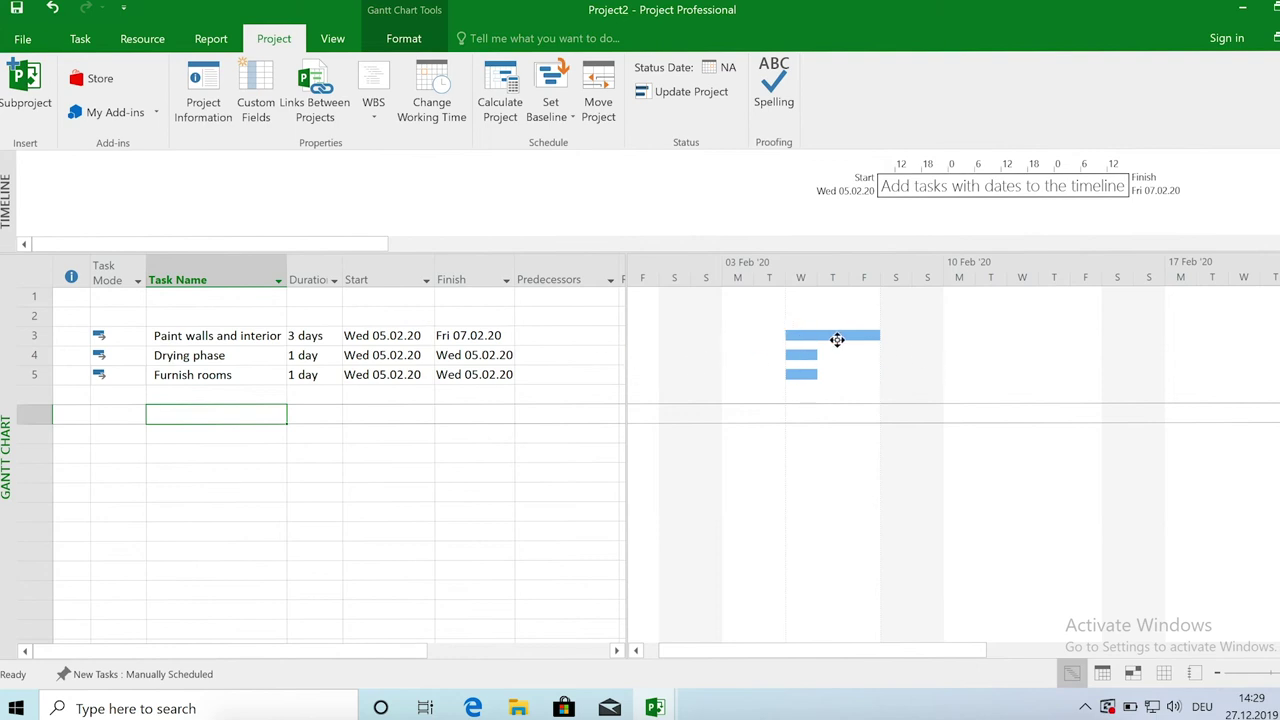
# - Select the Drying phase cell in the Predecessors column beside Finish
pyautogui.click(542, 356)
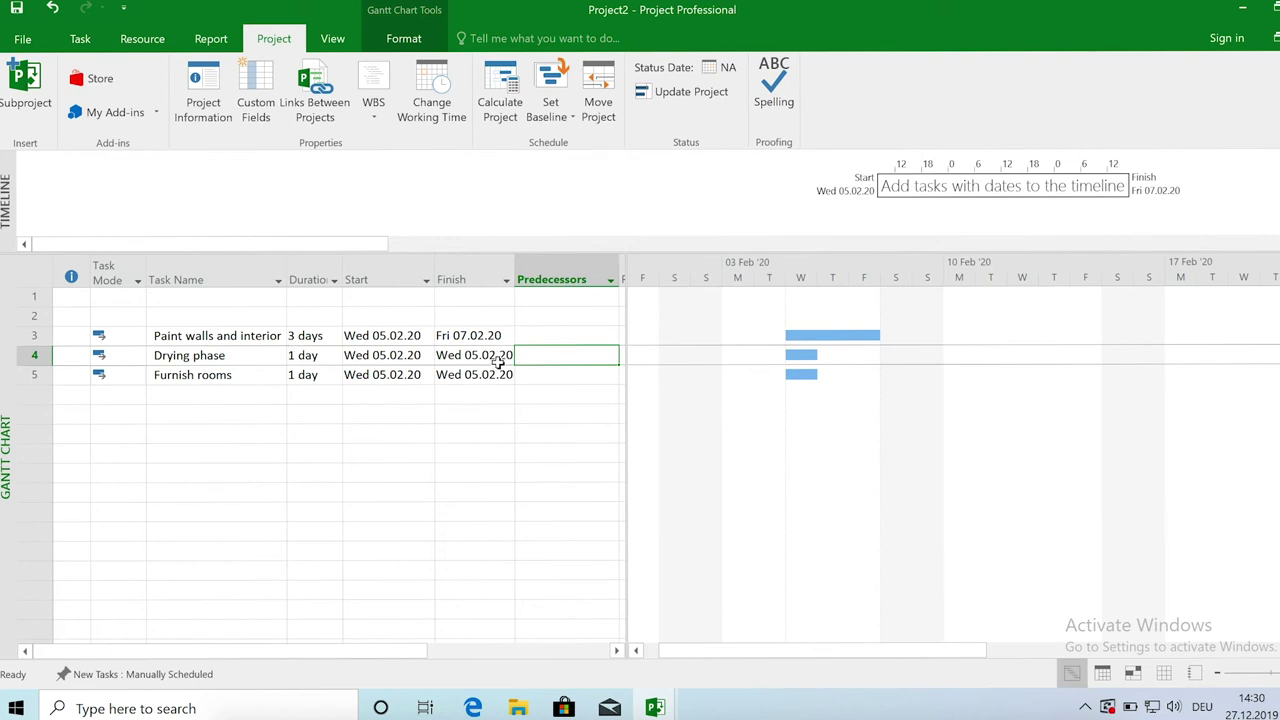
# - Link Drying phase after task 3 and Furnish rooms after task 4 via Predecessors
pyautogui.click(34, 335)
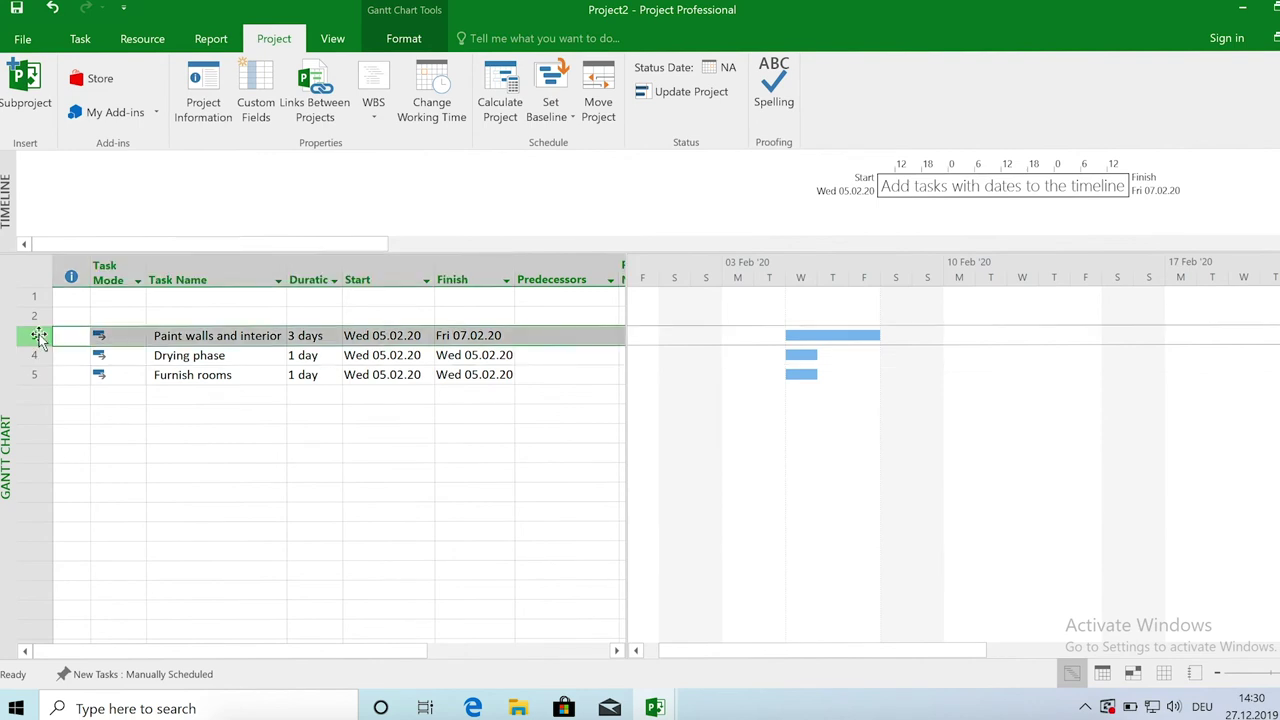
pyautogui.click(566, 355)
pyautogui.write('3')
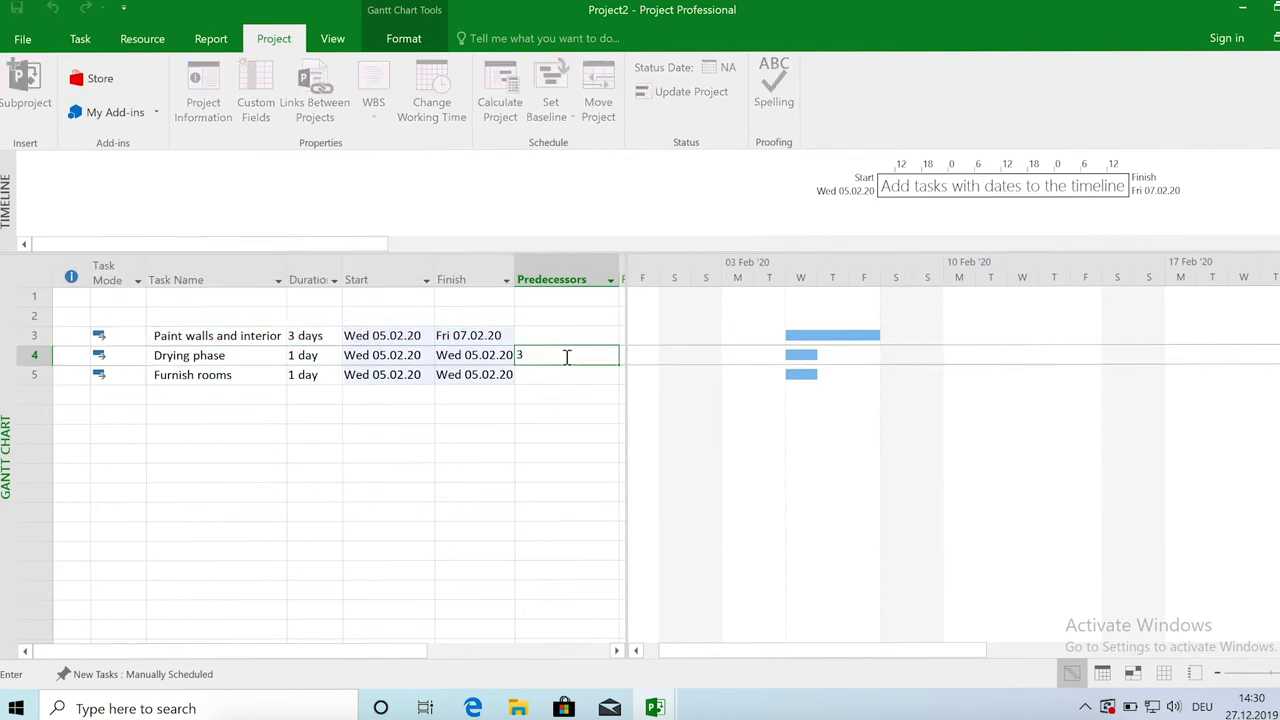
pyautogui.press('Return')
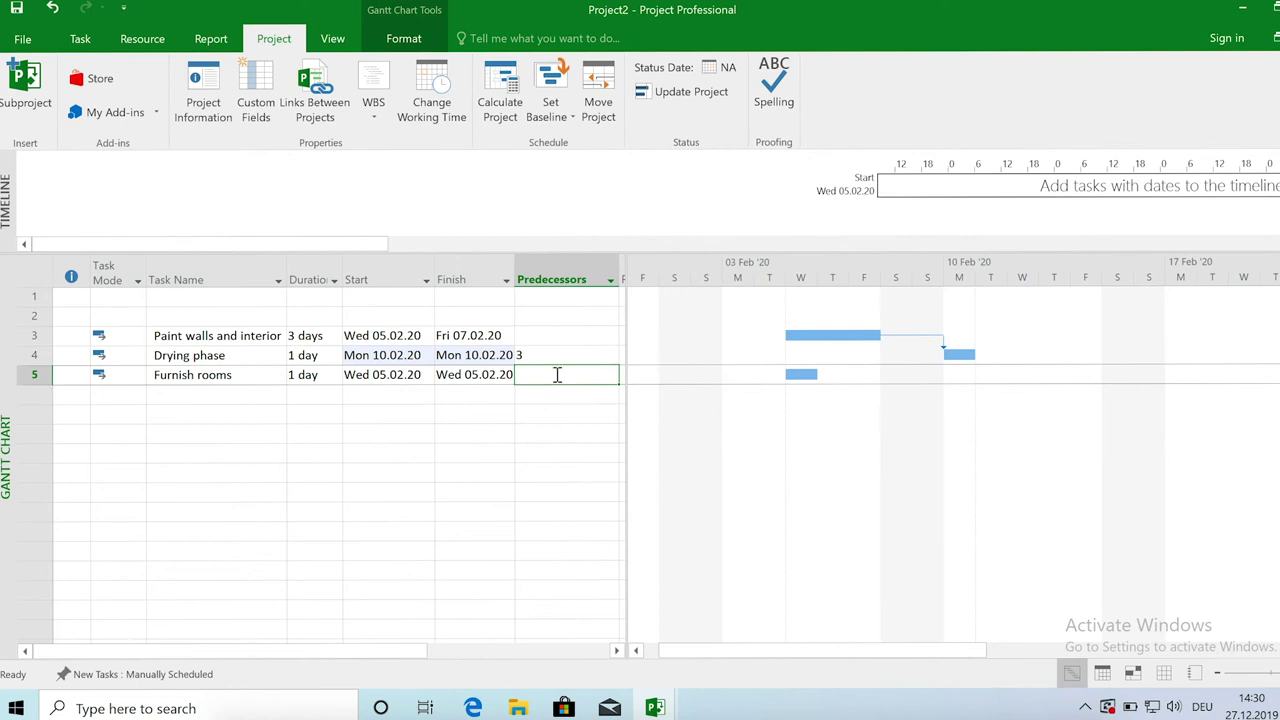
pyautogui.write('4')
pyautogui.press('Return')
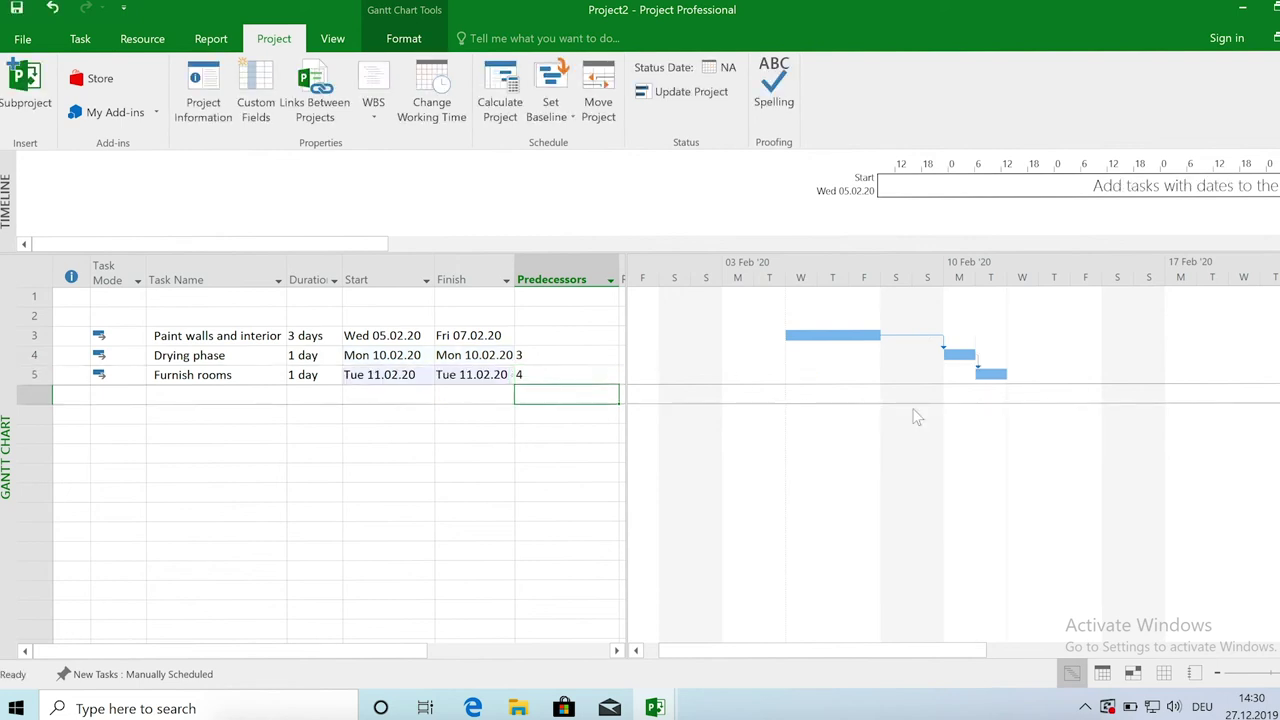
# - Set Furnish rooms to 4 days and Drying phase to 2 days with the duration spinners
pyautogui.click(303, 378)
pyautogui.click(334, 371)
pyautogui.click(334, 371)
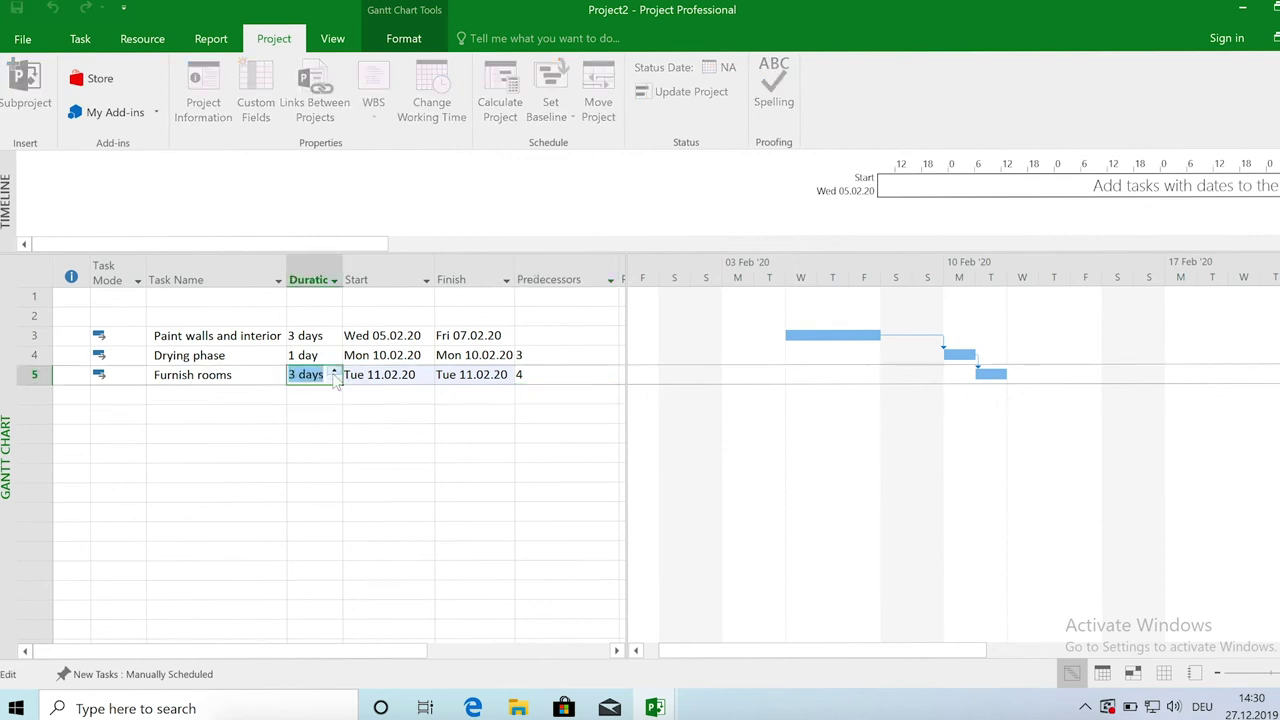
pyautogui.click(334, 372)
pyautogui.click(334, 358)
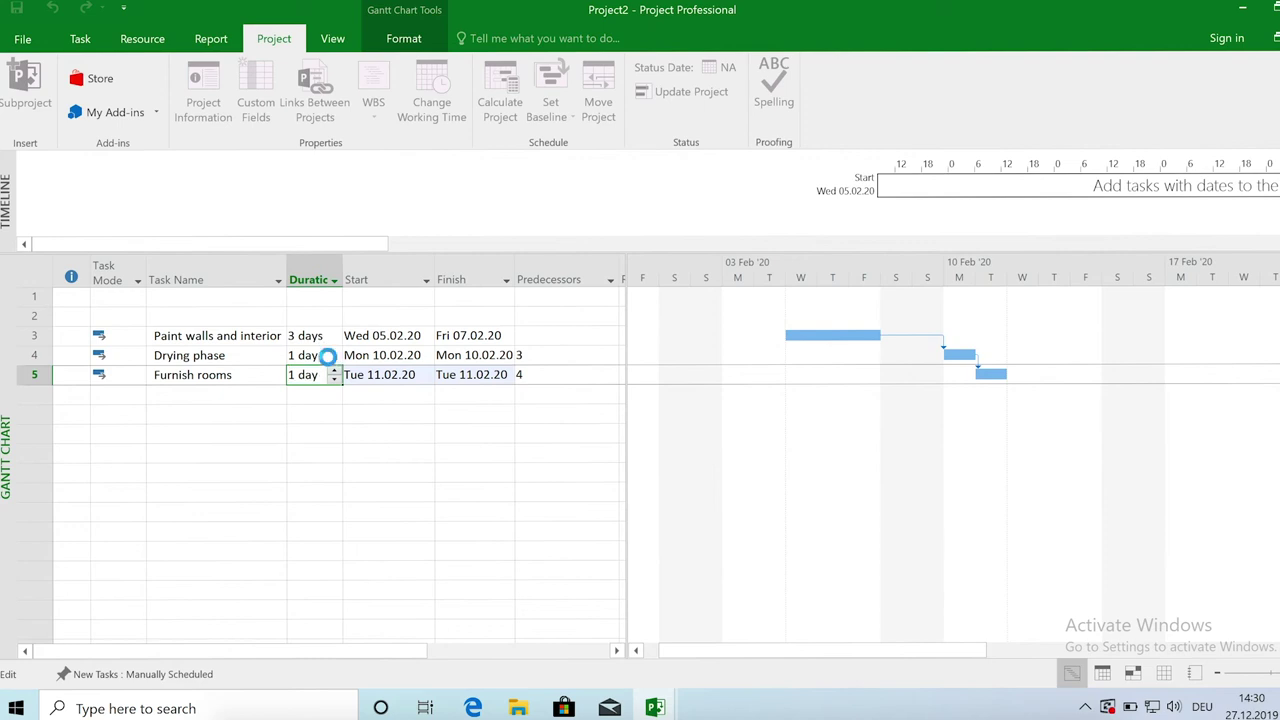
pyautogui.click(334, 353)
pyautogui.click(395, 430)
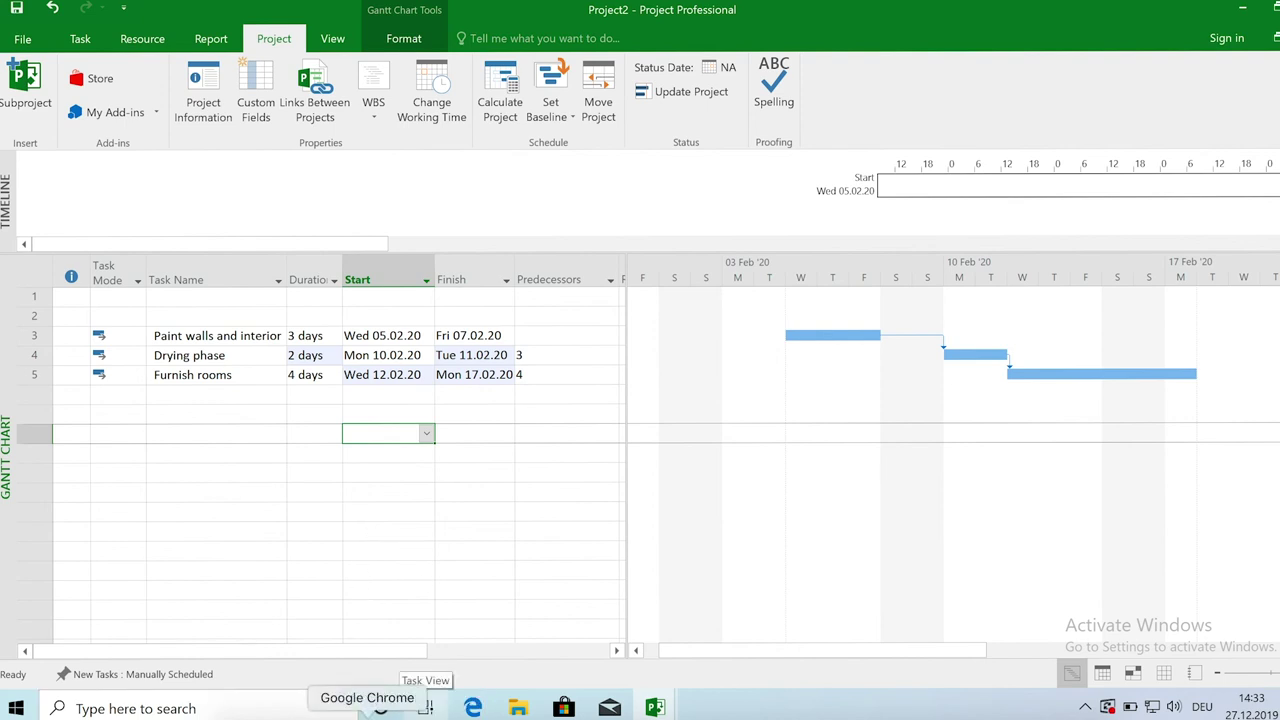
pyautogui.click(368, 708)
# - Scroll the Chrome article to its Automatic scheduling section
pyautogui.scroll(-15, 393, 549)
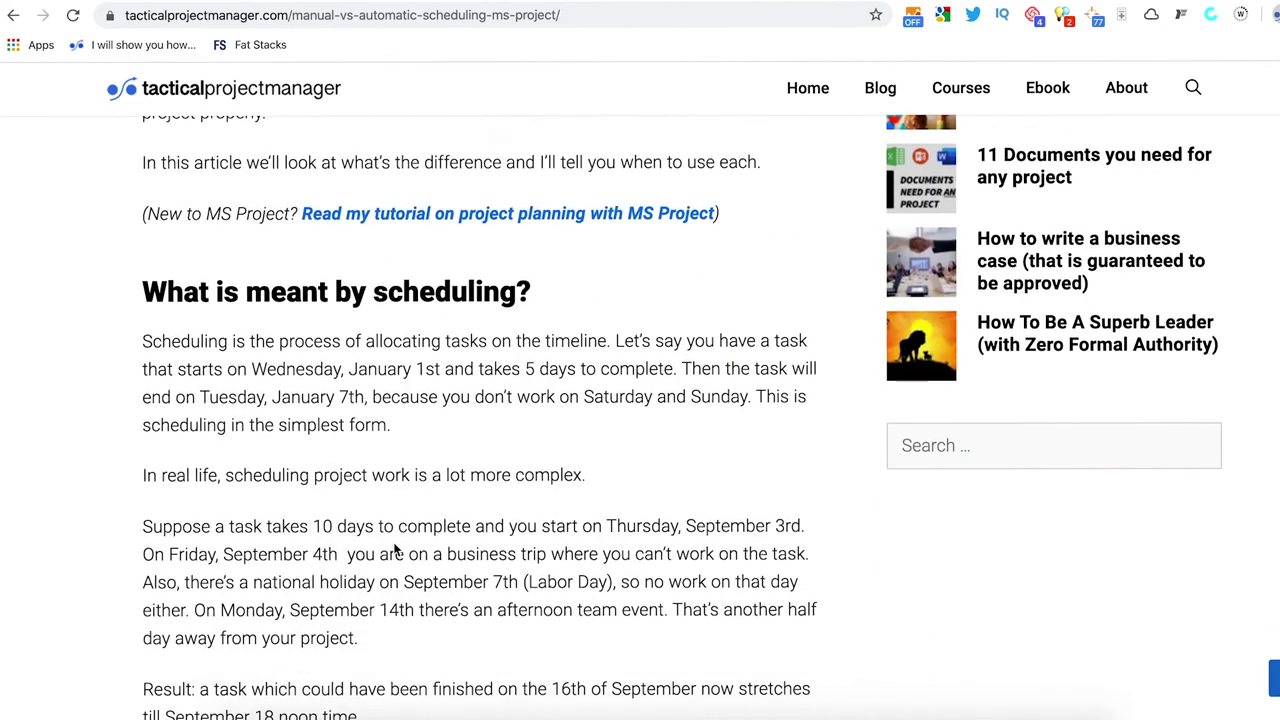
pyautogui.scroll(-5, 393, 545)
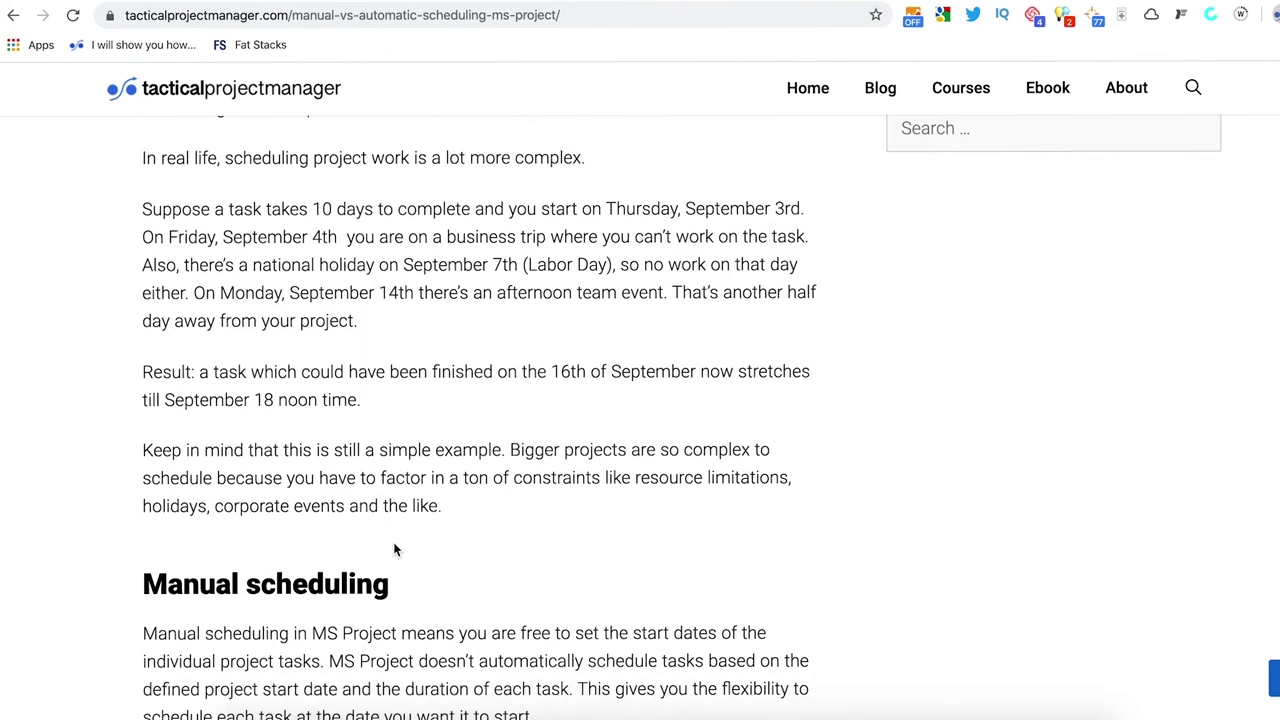
pyautogui.scroll(-8, 393, 549)
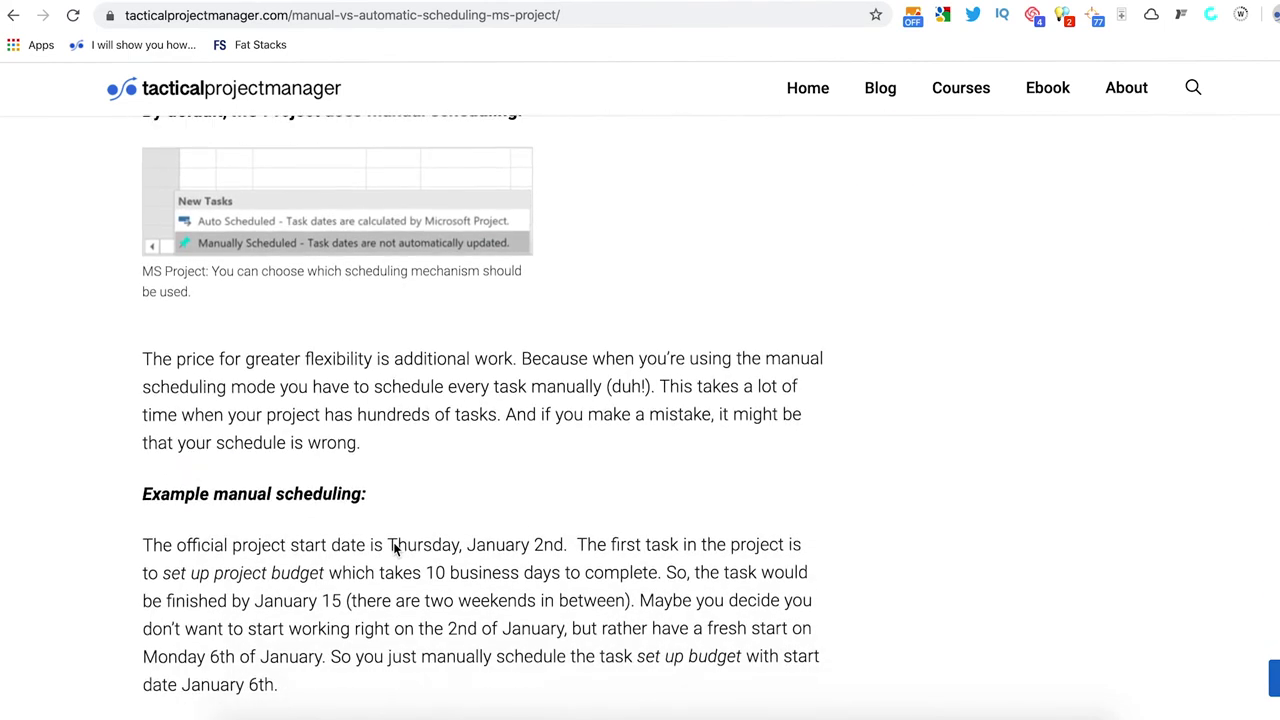
pyautogui.scroll(-5, 394, 543)
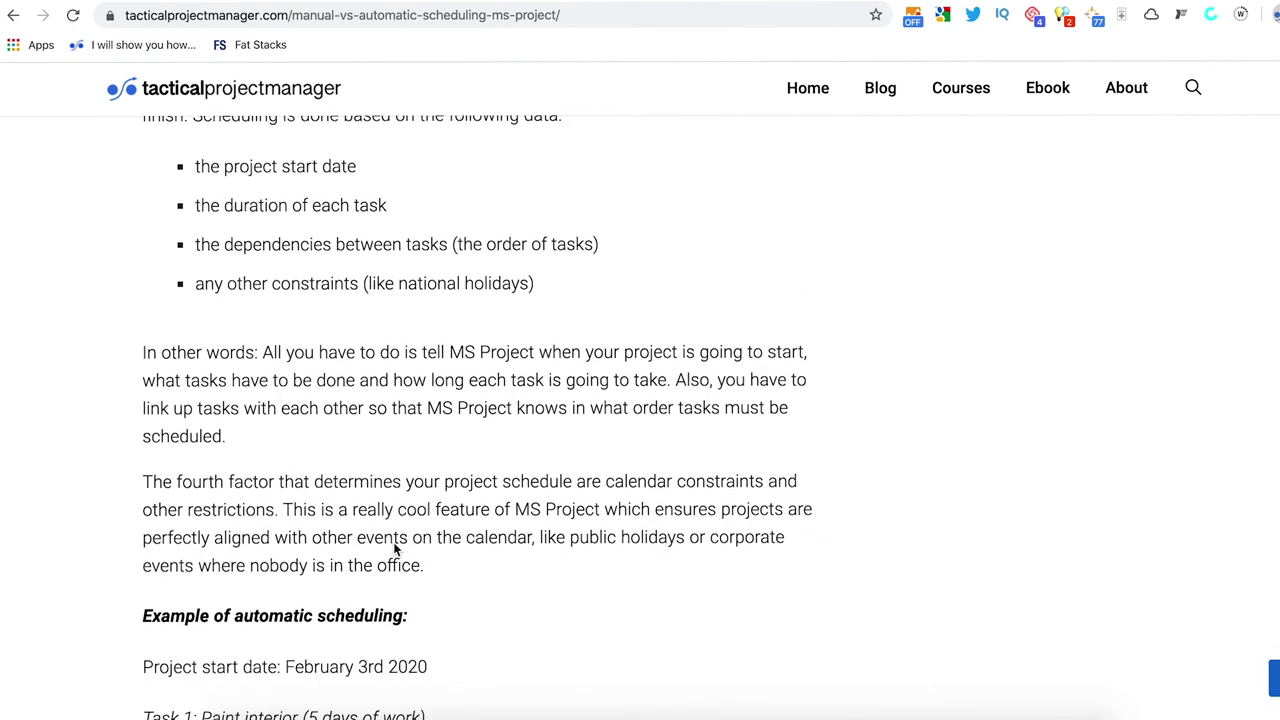
pyautogui.scroll(2, 394, 547)
pyautogui.scroll(1, 305, 366)
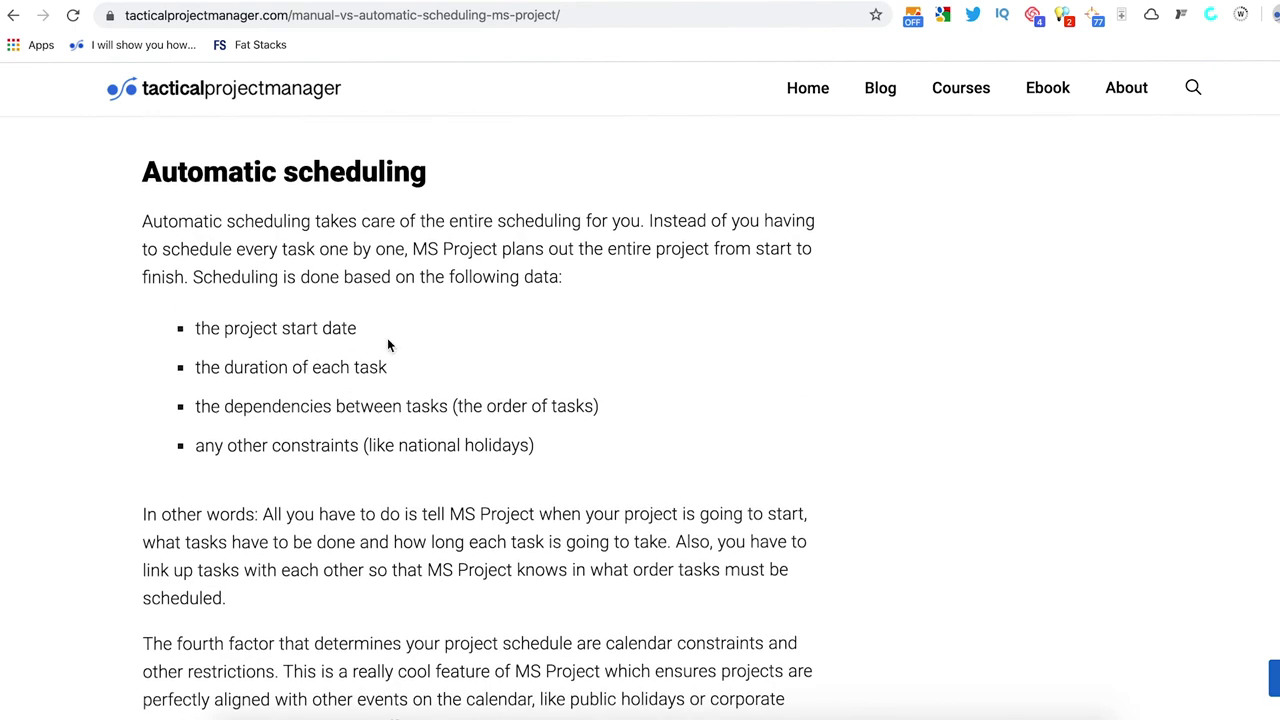
# - Highlight the project start date and task duration bullets, then return to Microsoft Project
pyautogui.moveTo(372, 330); pyautogui.dragTo(192, 338)
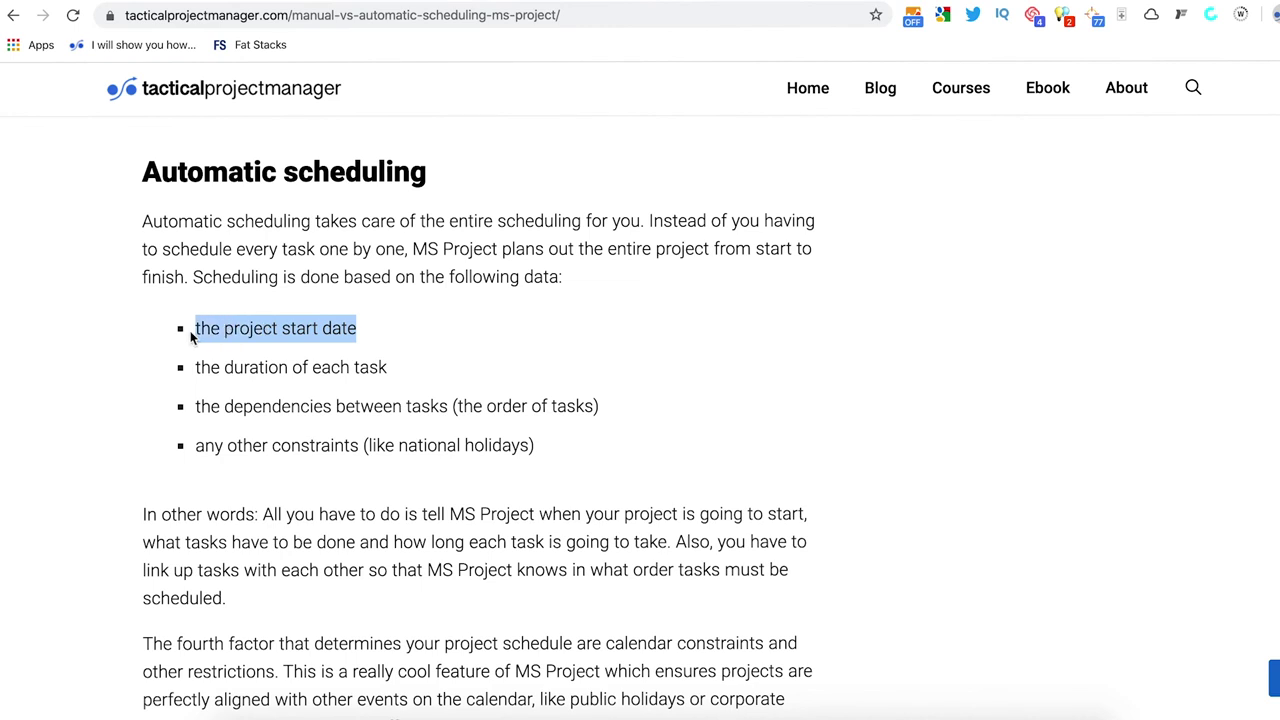
pyautogui.click(369, 326)
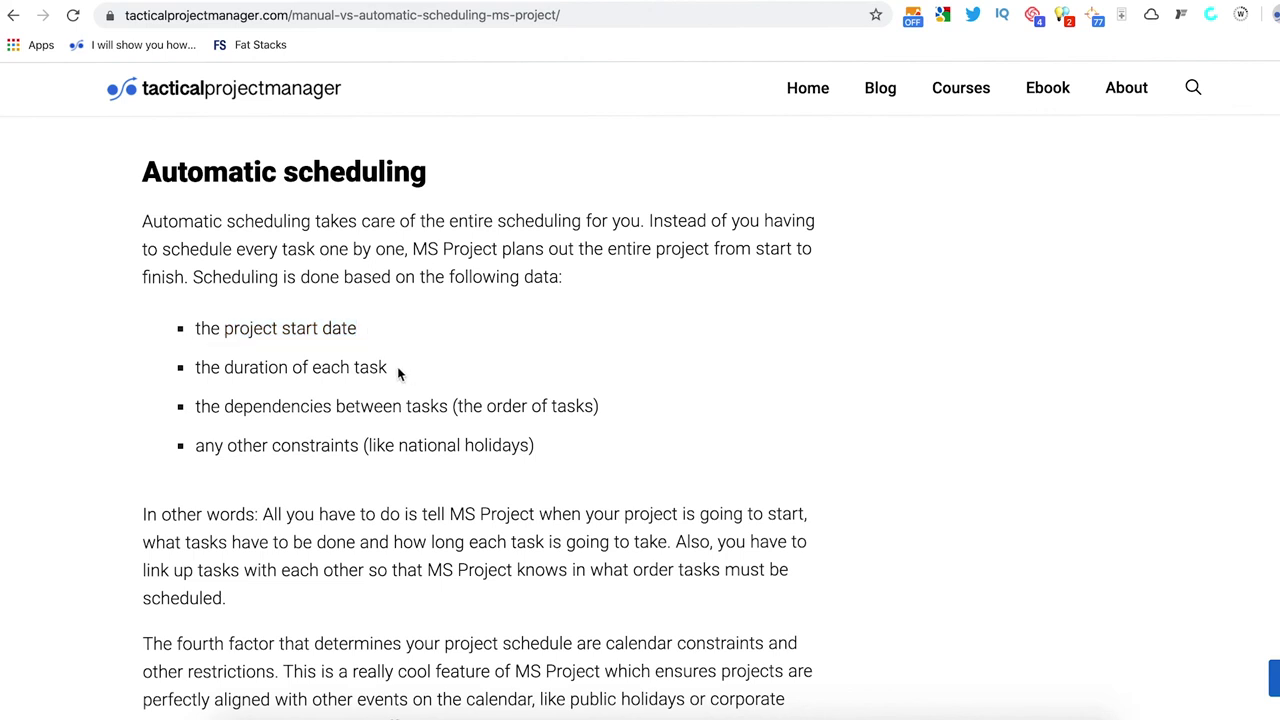
pyautogui.moveTo(397, 369); pyautogui.dragTo(195, 373)
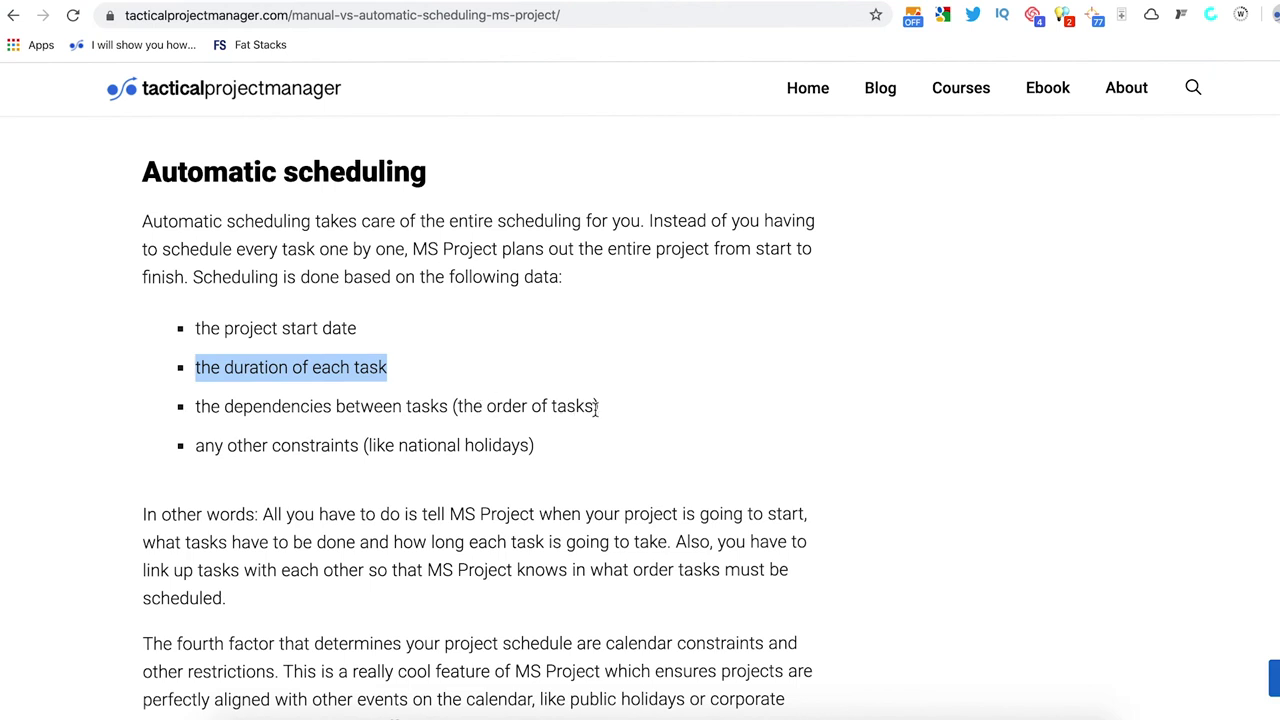
pyautogui.click(401, 421)
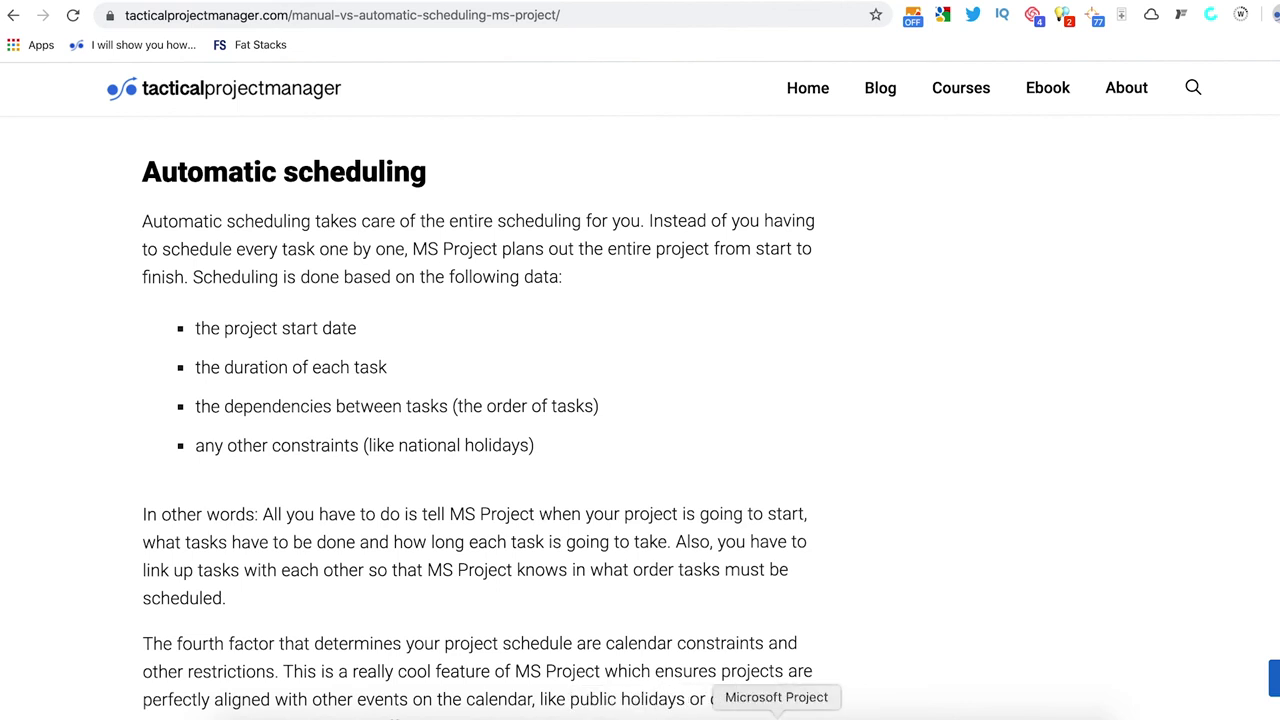
pyautogui.click(776, 712)
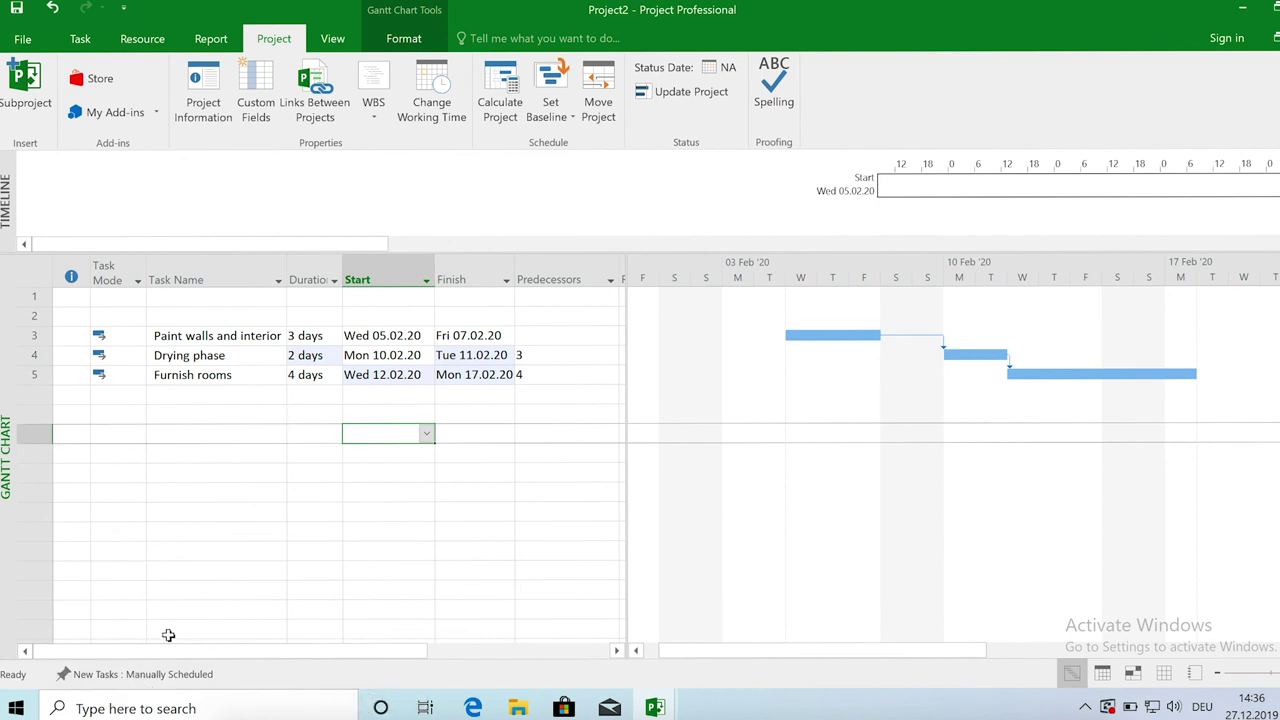
pyautogui.click(198, 676)
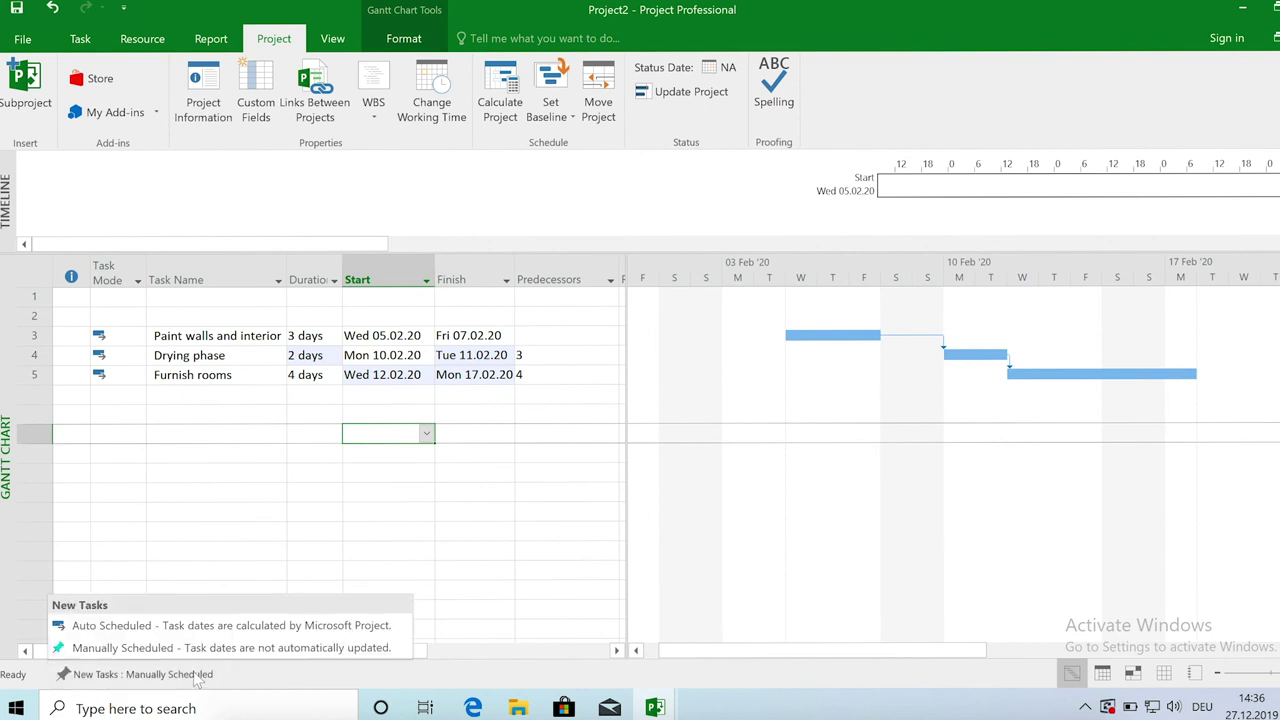
pyautogui.click(238, 586)
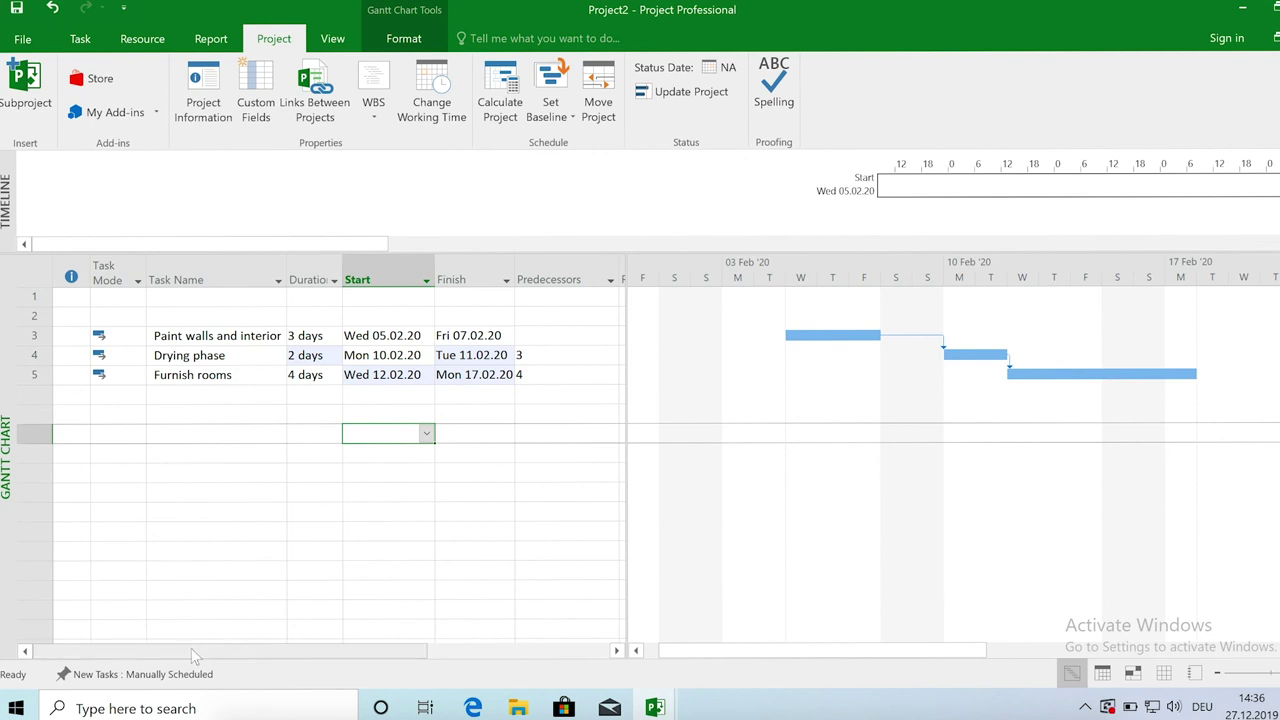
pyautogui.click(180, 682)
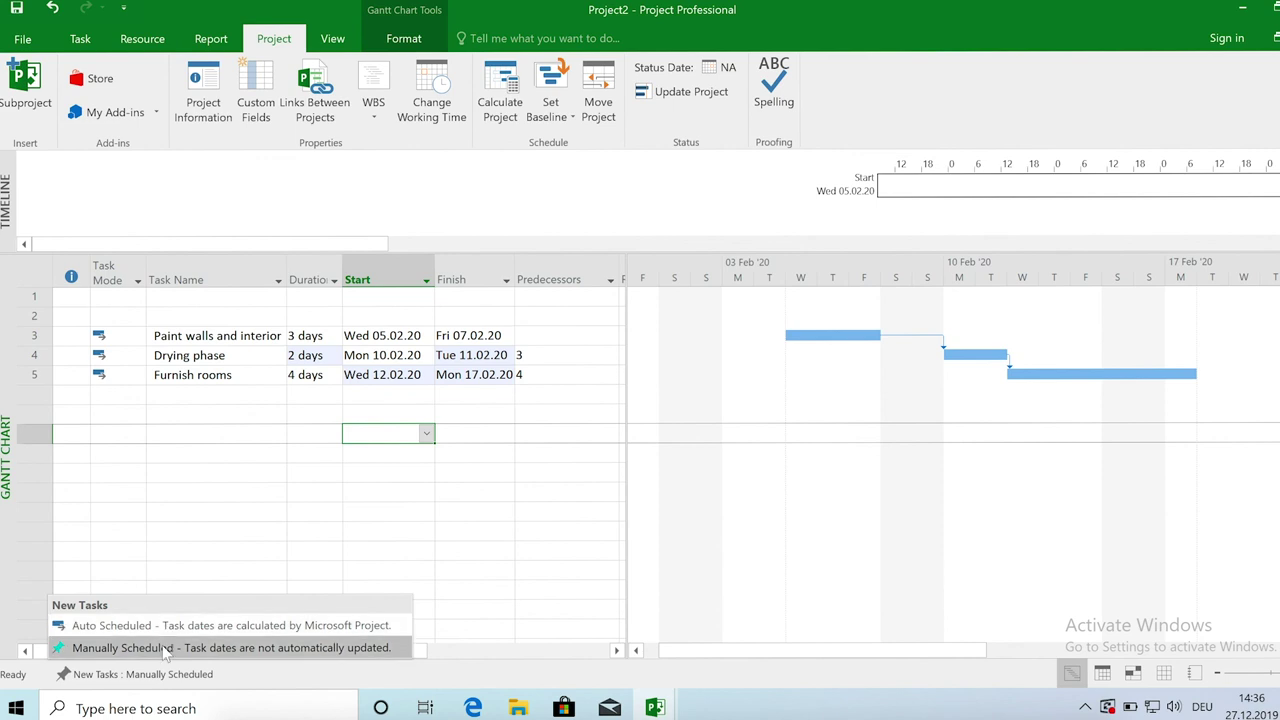
pyautogui.click(213, 485)
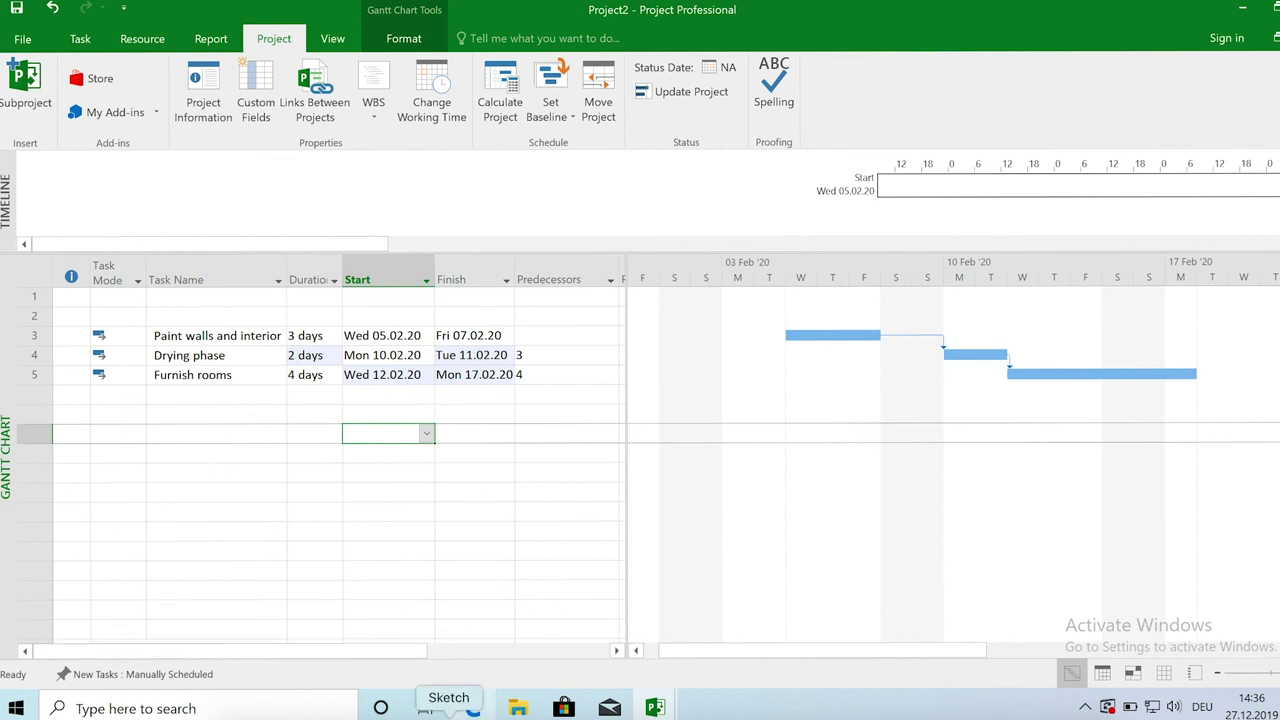